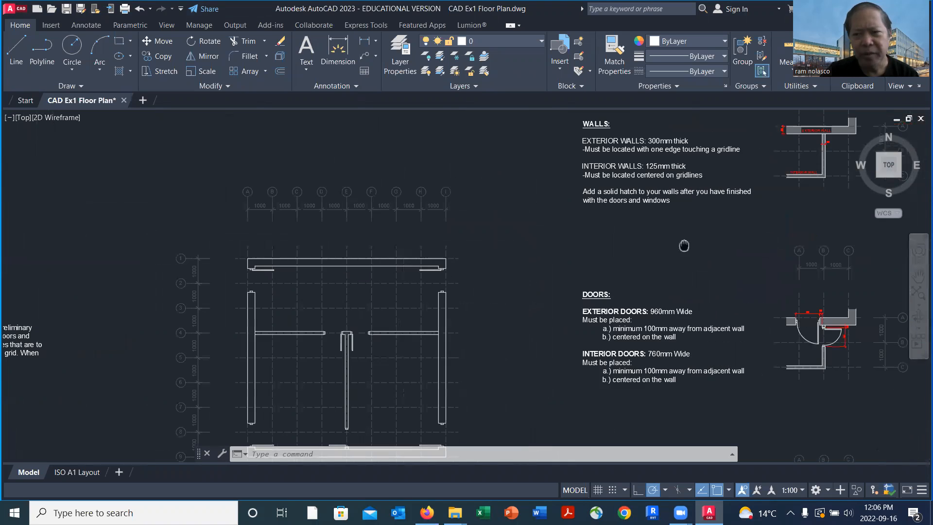
Examine the exterior door sample in the DOORS guidelines, checking where its swing arc is centered, starts and ends.
{"action": "scroll", "coordinate": [630, 248], "scroll_direction": "up", "scroll_amount": 6}
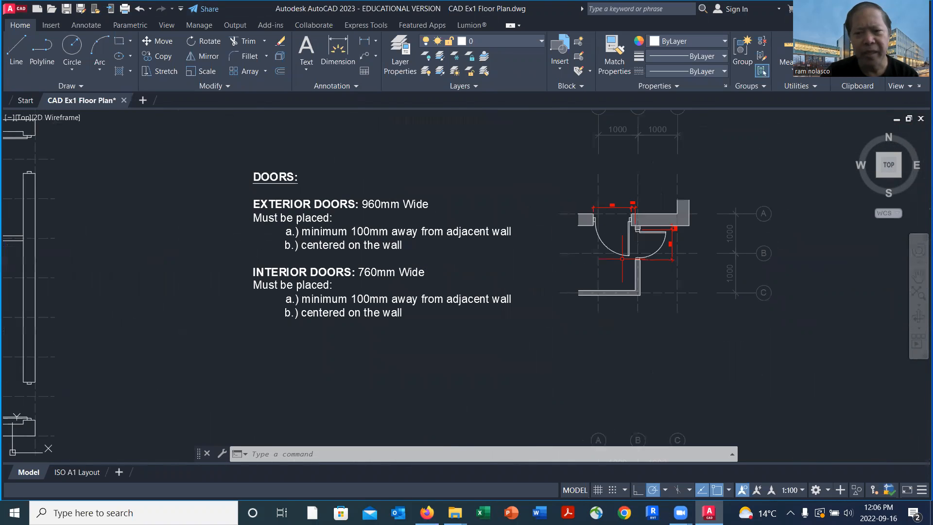
{"action": "scroll", "coordinate": [571, 217], "scroll_direction": "up", "scroll_amount": 4}
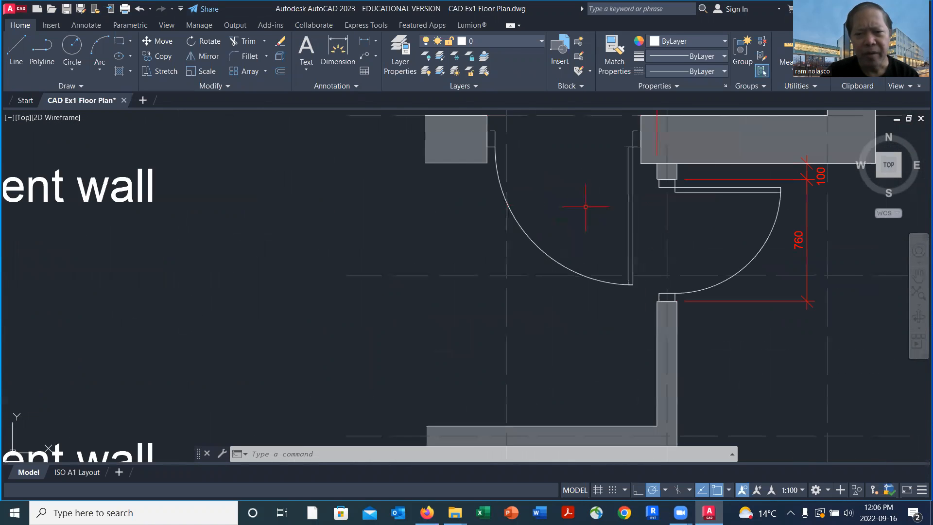
{"action": "middle_click_drag", "start_coordinate": [588, 198], "coordinate": [476, 288]}
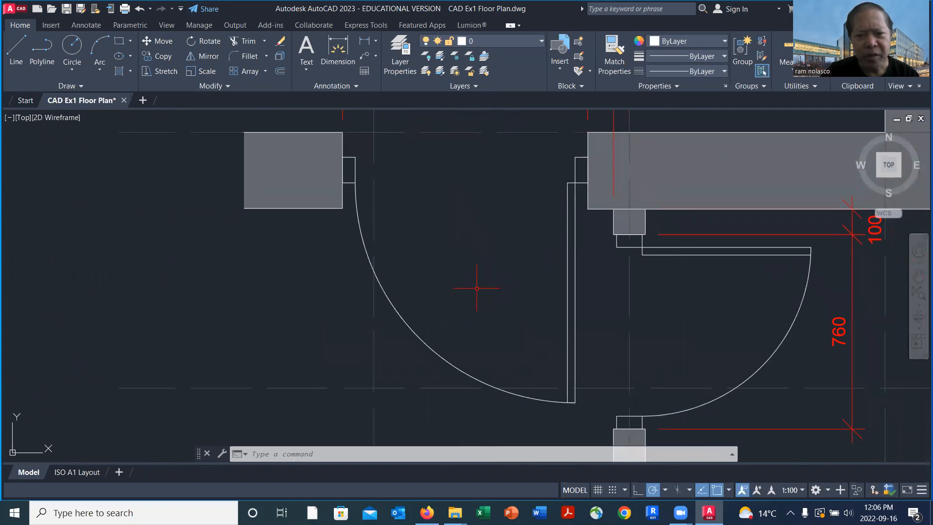
{"action": "left_click", "coordinate": [412, 325]}
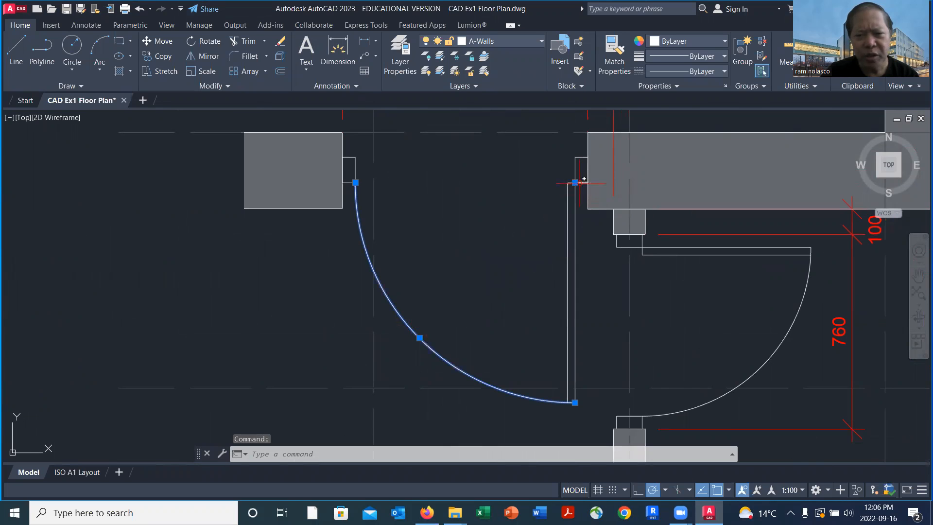
{"action": "scroll", "coordinate": [579, 183], "scroll_direction": "up", "scroll_amount": 8}
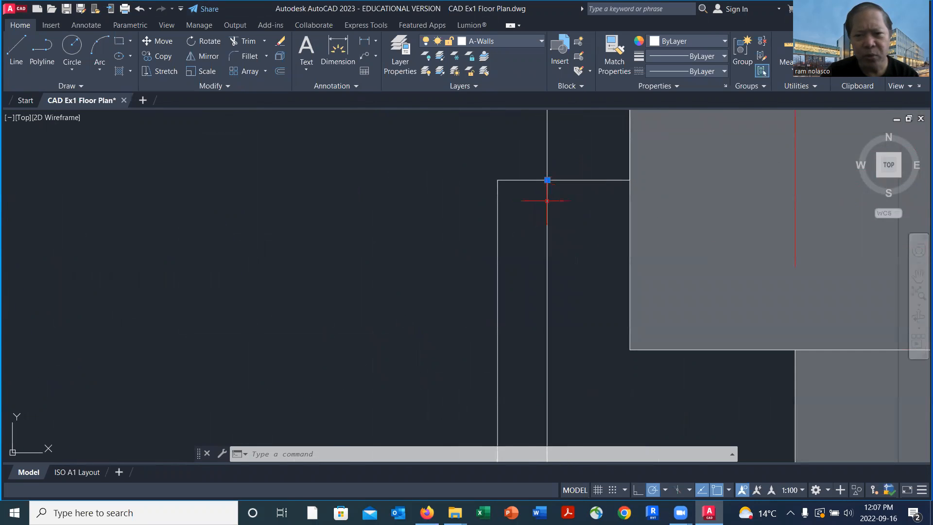
{"action": "scroll", "coordinate": [544, 182], "scroll_direction": "down", "scroll_amount": 5}
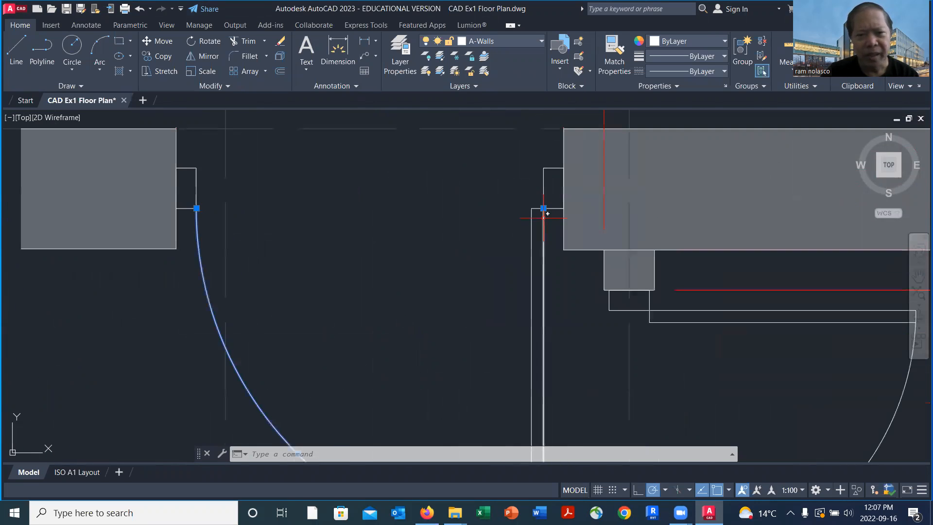
{"action": "scroll", "coordinate": [535, 263], "scroll_direction": "down", "scroll_amount": 2}
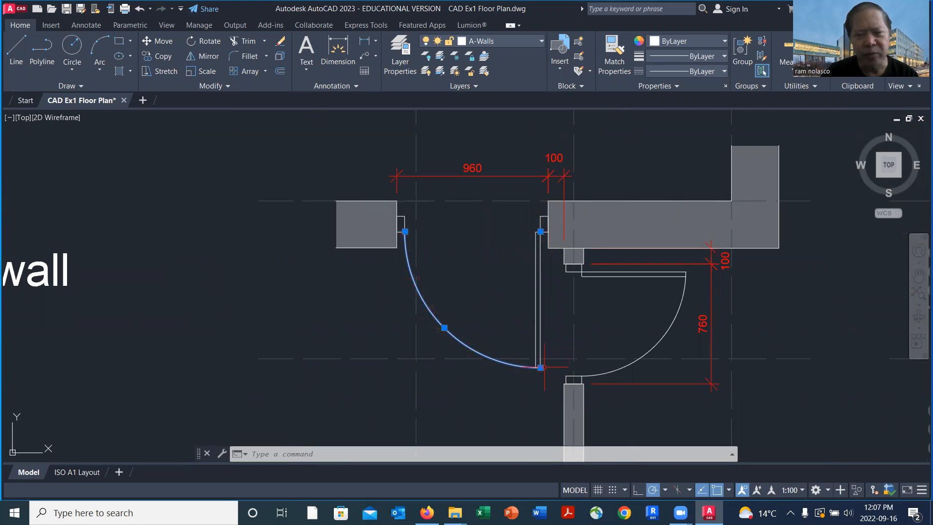
{"action": "scroll", "coordinate": [538, 364], "scroll_direction": "down", "scroll_amount": 8}
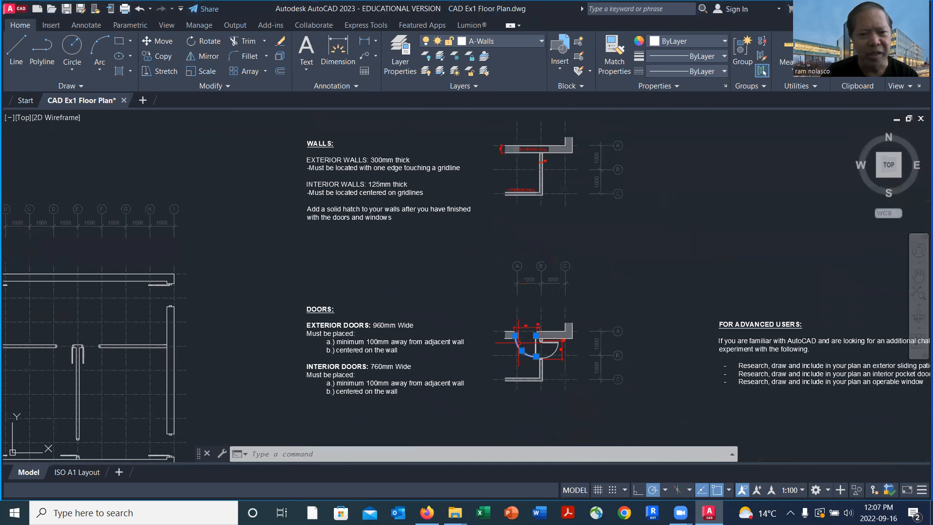
Draw a center-based swing arc for the plan's upper-right exterior door, centered at the hinge corner, from the leaf's free end to the opposite frame.
{"action": "middle_click_drag", "start_coordinate": [322, 330], "coordinate": [525, 253]}
{"action": "scroll", "coordinate": [398, 224], "scroll_direction": "up", "scroll_amount": 6}
{"action": "scroll", "coordinate": [364, 207], "scroll_direction": "up", "scroll_amount": 2}
{"action": "type", "text": "a"}
{"action": "key", "text": "Return"}
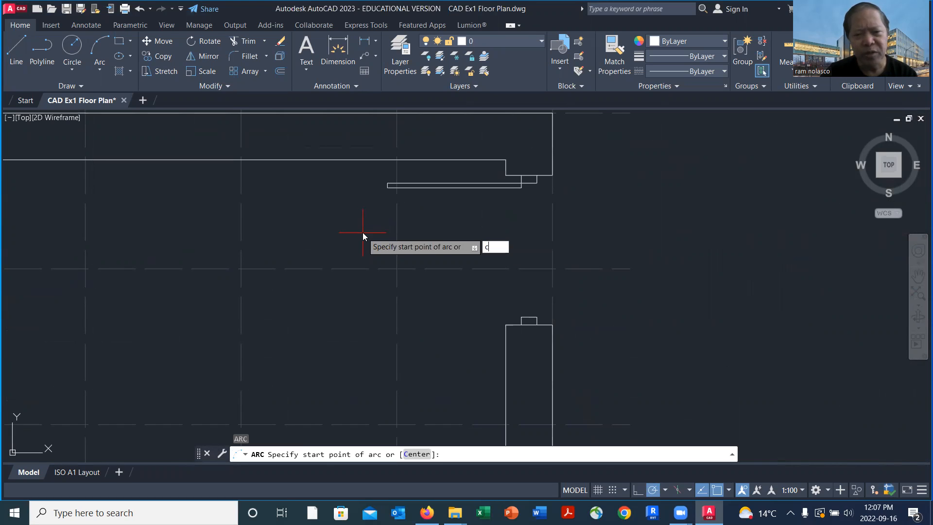
{"action": "key", "text": "Return"}
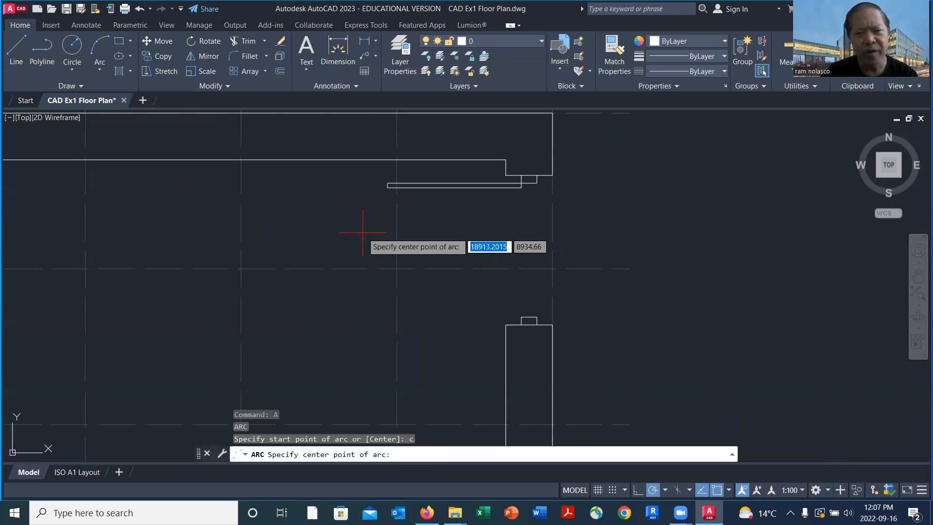
{"action": "scroll", "coordinate": [521, 183], "scroll_direction": "up", "scroll_amount": 3}
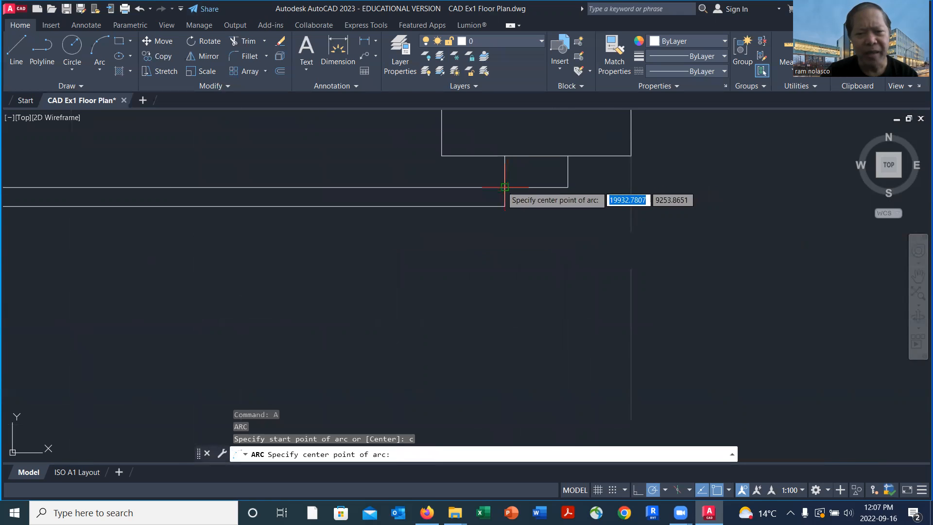
{"action": "left_click", "coordinate": [504, 187]}
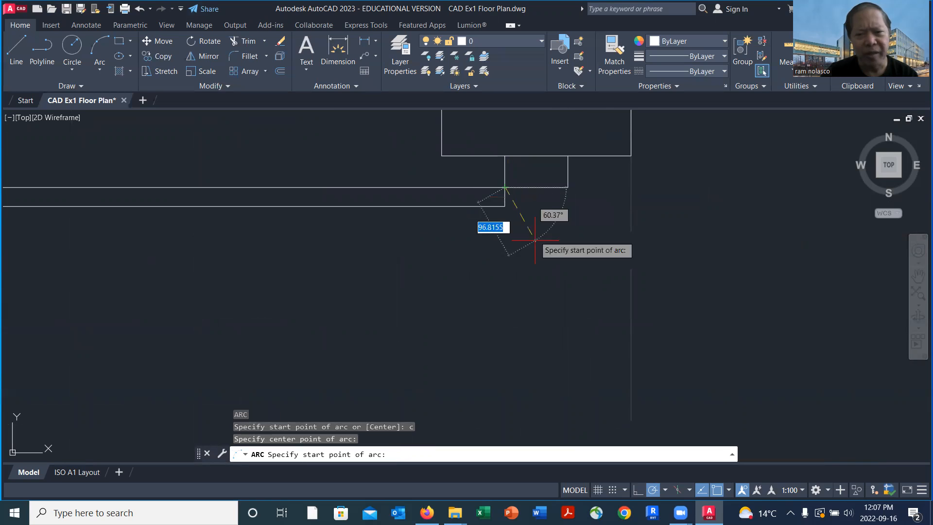
{"action": "scroll", "coordinate": [539, 252], "scroll_direction": "down", "scroll_amount": 3}
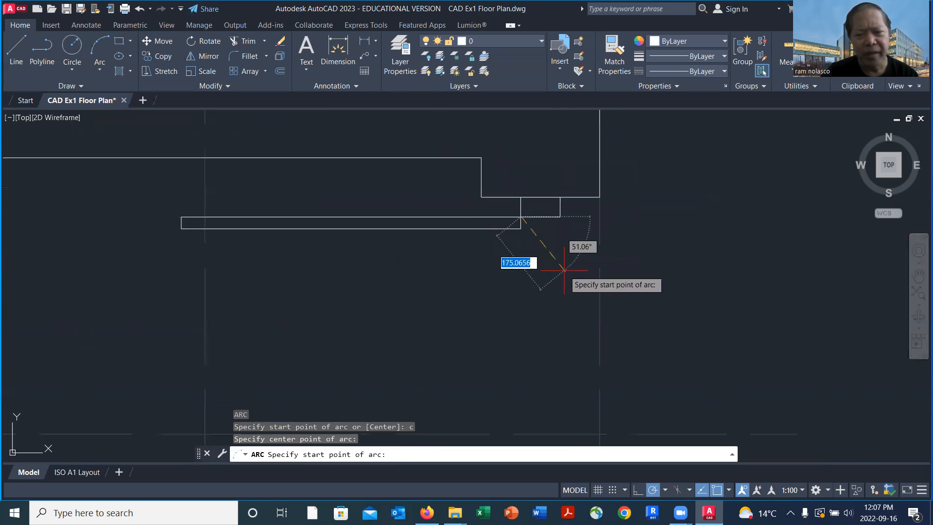
{"action": "middle_click_drag", "start_coordinate": [557, 298], "coordinate": [580, 214]}
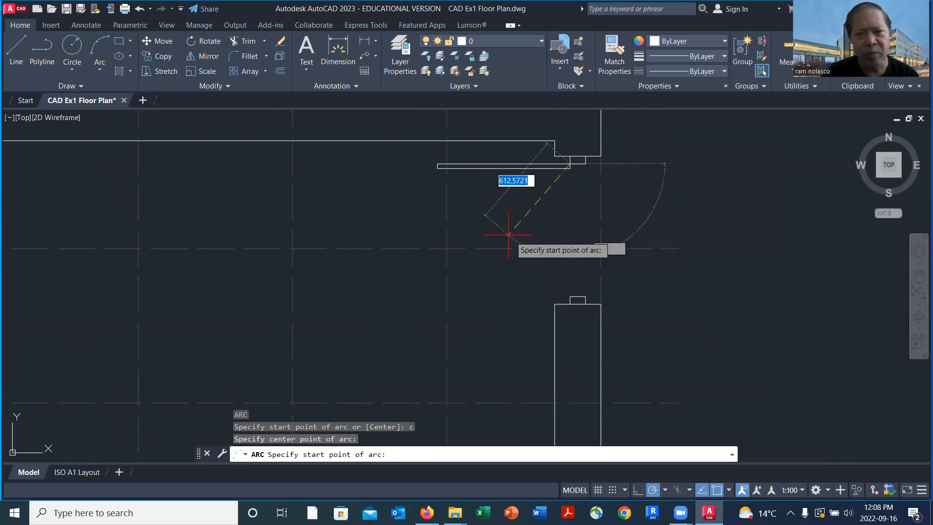
{"action": "scroll", "coordinate": [427, 162], "scroll_direction": "up", "scroll_amount": 3}
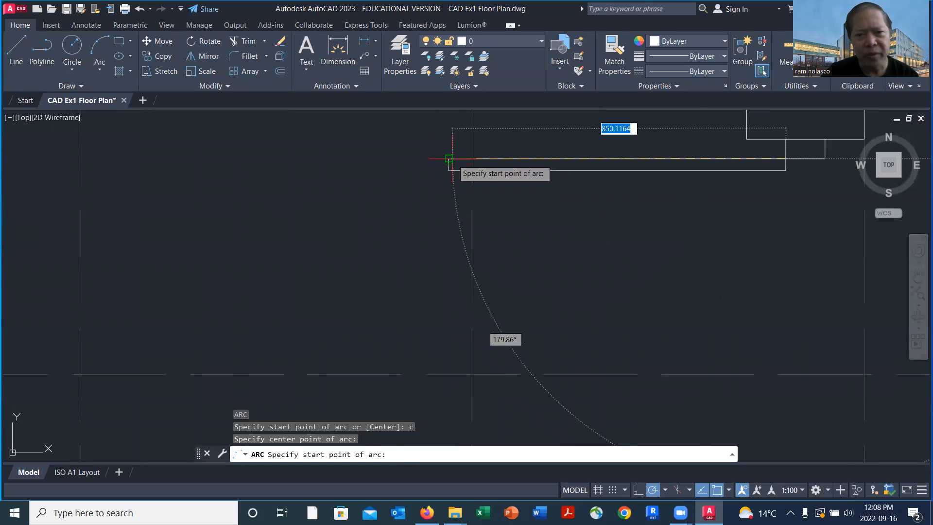
{"action": "scroll", "coordinate": [449, 160], "scroll_direction": "up", "scroll_amount": 3}
{"action": "left_click", "coordinate": [448, 158]}
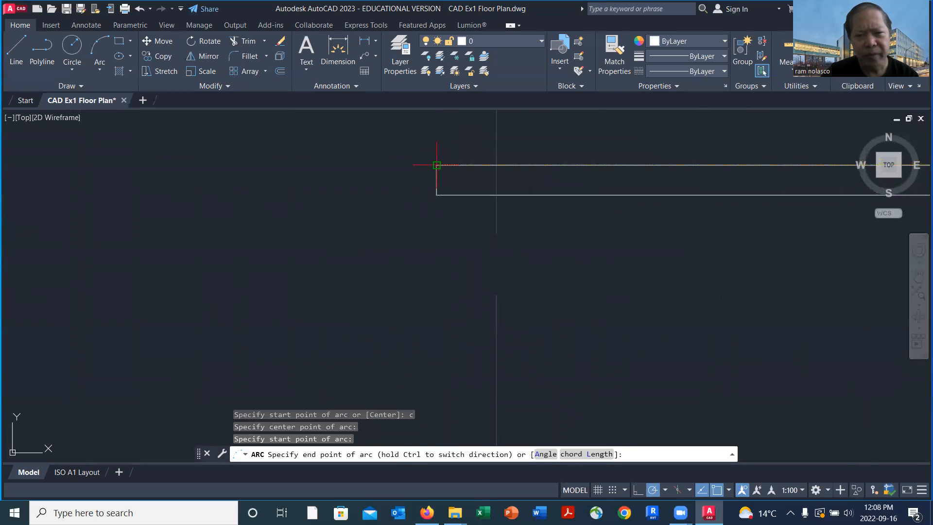
{"action": "scroll", "coordinate": [527, 292], "scroll_direction": "down", "scroll_amount": 3}
{"action": "scroll", "coordinate": [558, 328], "scroll_direction": "down", "scroll_amount": 1}
{"action": "mouse_move", "coordinate": [578, 335]}
{"action": "middle_mouse_down"}
{"action": "mouse_move", "coordinate": [475, 235]}
{"action": "mouse_move", "coordinate": [473, 251]}
{"action": "middle_mouse_up"}
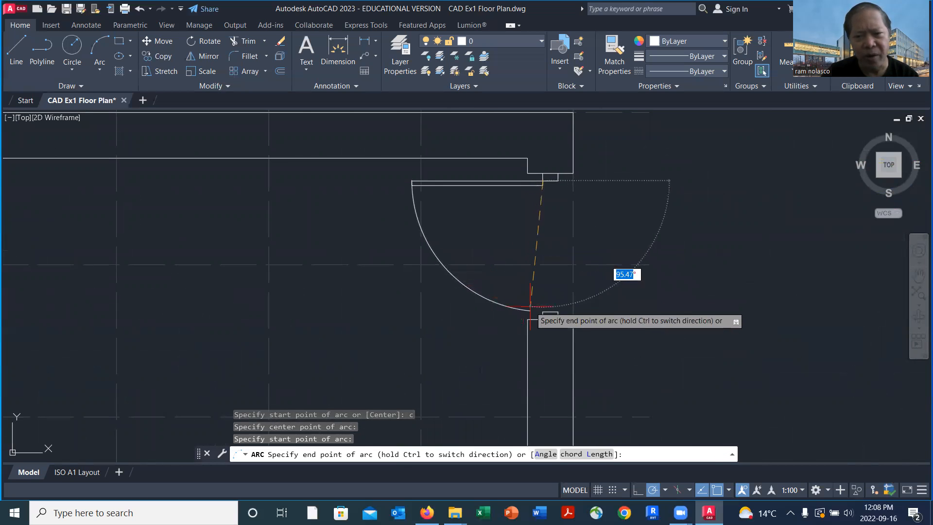
{"action": "scroll", "coordinate": [529, 310], "scroll_direction": "up", "scroll_amount": 3}
{"action": "scroll", "coordinate": [533, 308], "scroll_direction": "up", "scroll_amount": 2}
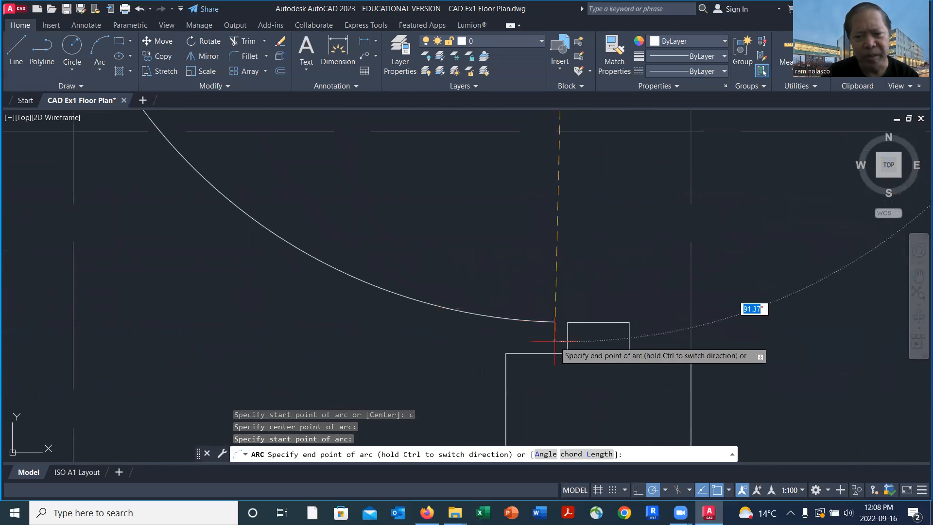
{"action": "left_click", "coordinate": [570, 321]}
{"action": "scroll", "coordinate": [602, 302], "scroll_direction": "down", "scroll_amount": 10}
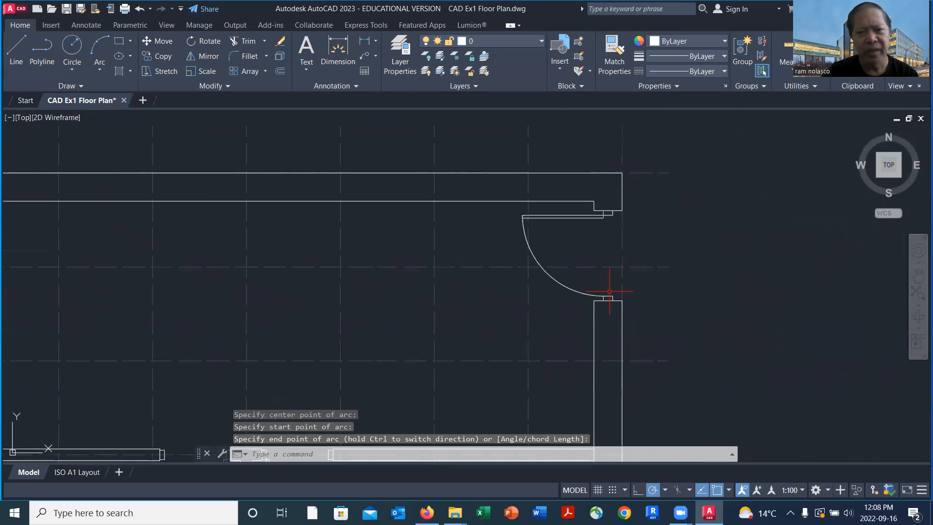
Draw a center-based swing arc for the plan's upper-left exterior door, centered at the hinge corner, from the lower frame to the leaf's free end.
{"action": "scroll", "coordinate": [165, 277], "scroll_direction": "up", "scroll_amount": 3}
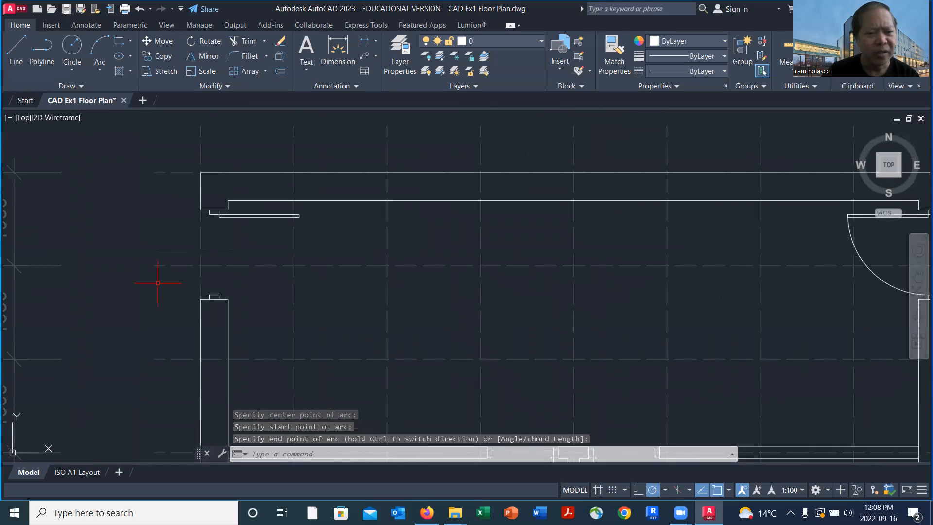
{"action": "scroll", "coordinate": [177, 258], "scroll_direction": "up", "scroll_amount": 5}
{"action": "middle_click_drag", "start_coordinate": [299, 223], "coordinate": [386, 270]}
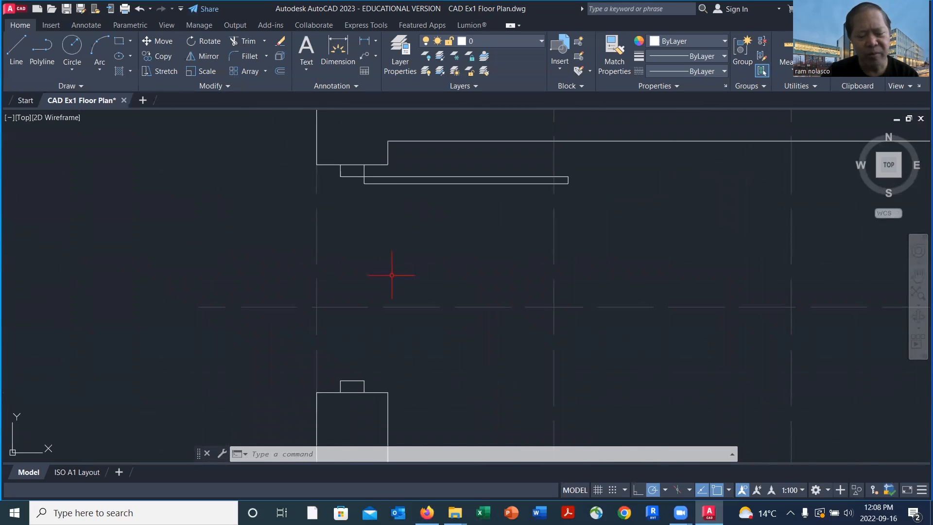
{"action": "key", "text": "Return"}
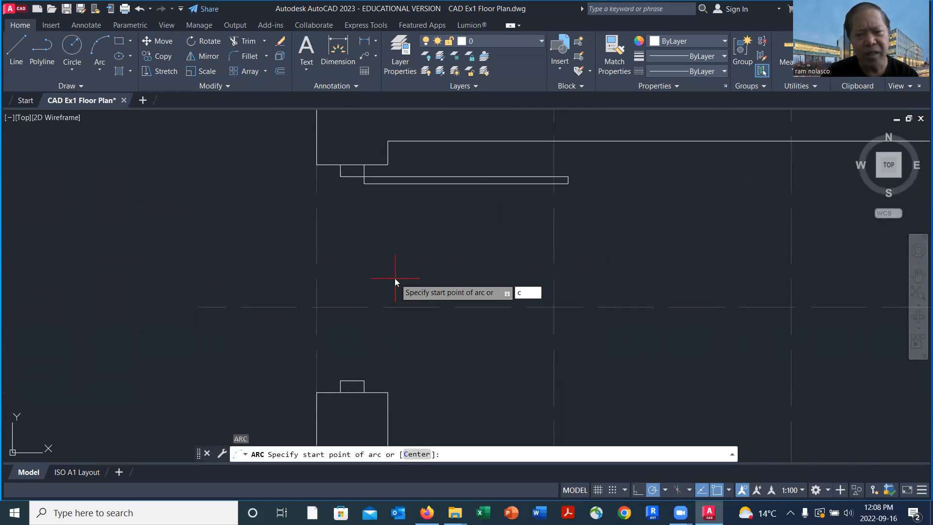
{"action": "key", "text": "Return"}
{"action": "scroll", "coordinate": [353, 173], "scroll_direction": "up", "scroll_amount": 6}
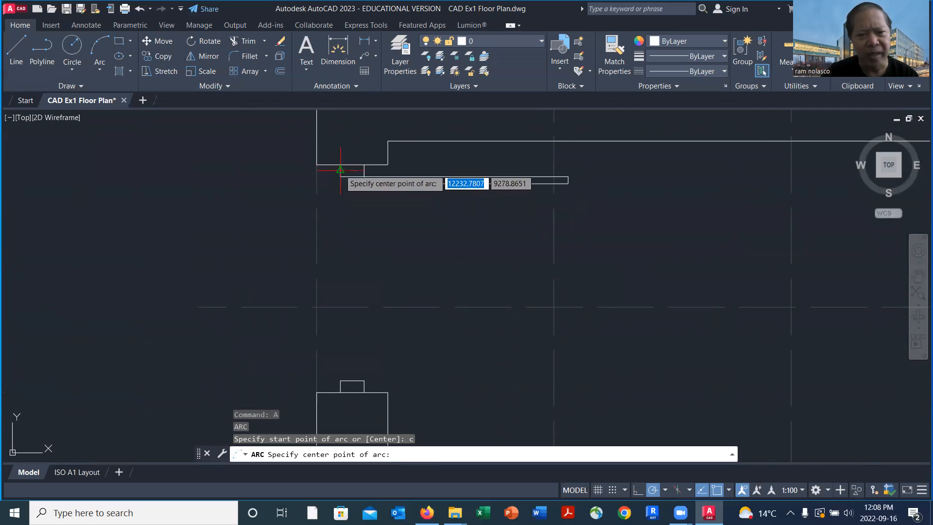
{"action": "left_click", "coordinate": [388, 203]}
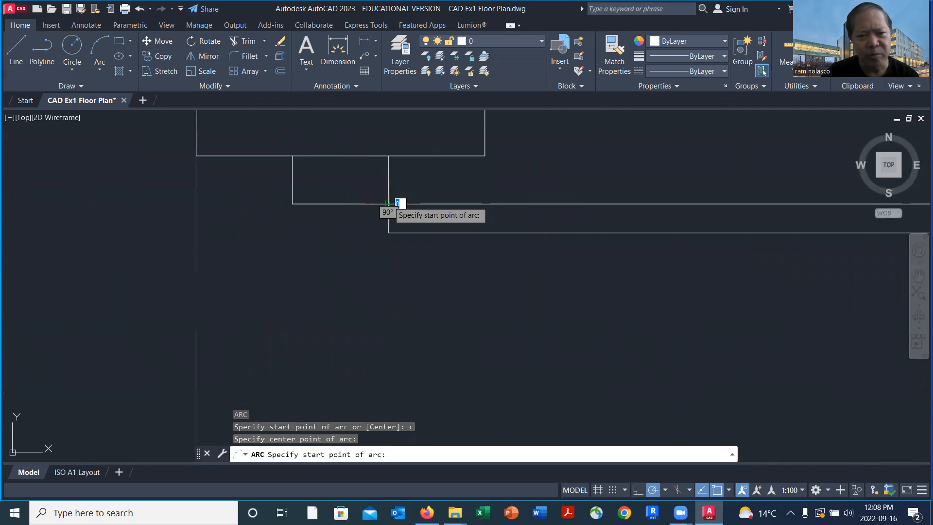
{"action": "scroll", "coordinate": [391, 207], "scroll_direction": "up", "scroll_amount": 4}
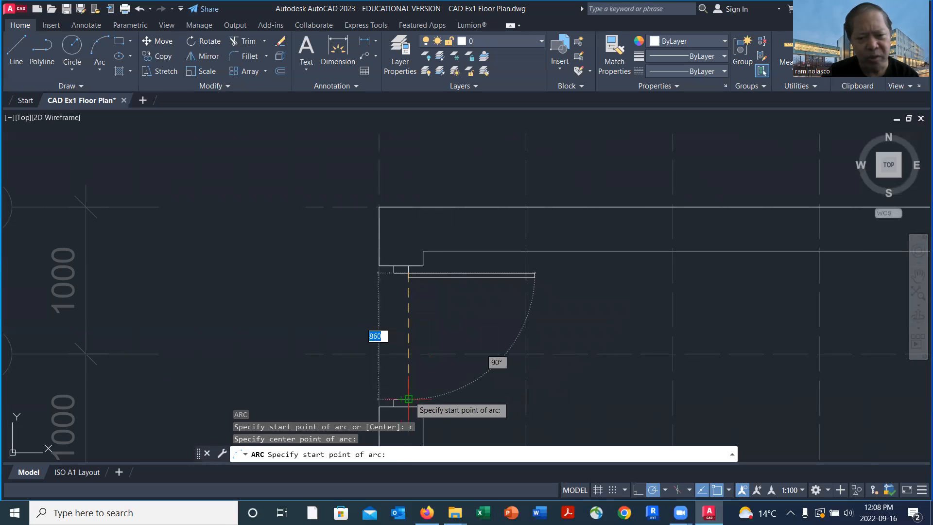
{"action": "scroll", "coordinate": [409, 399], "scroll_direction": "up", "scroll_amount": 3}
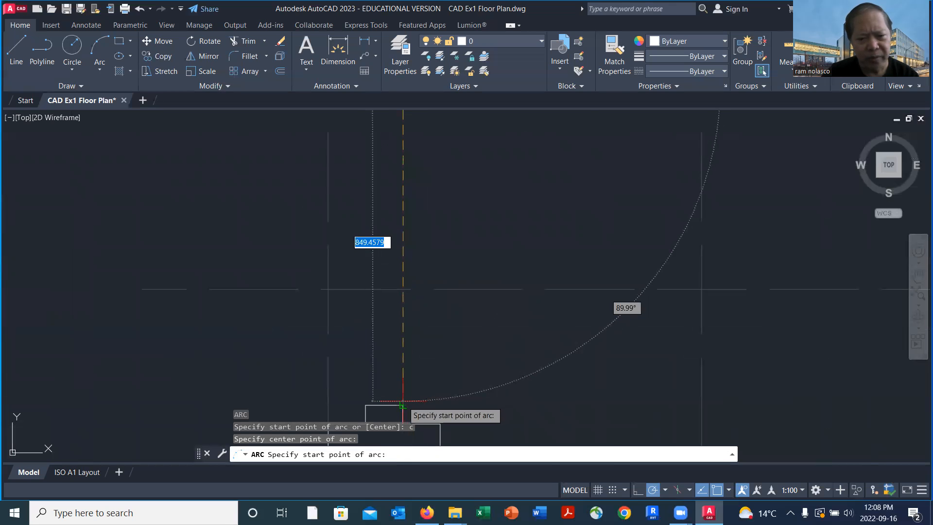
{"action": "left_click", "coordinate": [403, 401]}
{"action": "scroll", "coordinate": [500, 375], "scroll_direction": "up", "scroll_amount": 6}
{"action": "scroll", "coordinate": [595, 277], "scroll_direction": "up", "scroll_amount": 2}
{"action": "left_click", "coordinate": [566, 204]}
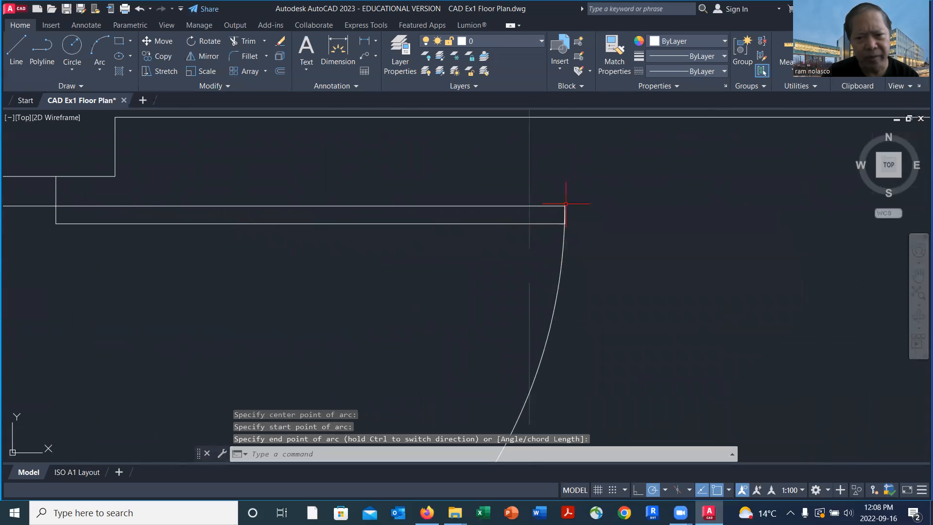
Draw a center-based swing arc for the plan's lower-left exterior door, centered at the hinge corner, from the leaf's free end to the upper frame.
{"action": "scroll", "coordinate": [616, 246], "scroll_direction": "down", "scroll_amount": 8}
{"action": "mouse_move", "coordinate": [723, 366]}
{"action": "middle_mouse_down"}
{"action": "mouse_move", "coordinate": [598, 316]}
{"action": "mouse_move", "coordinate": [505, 236]}
{"action": "middle_mouse_up"}
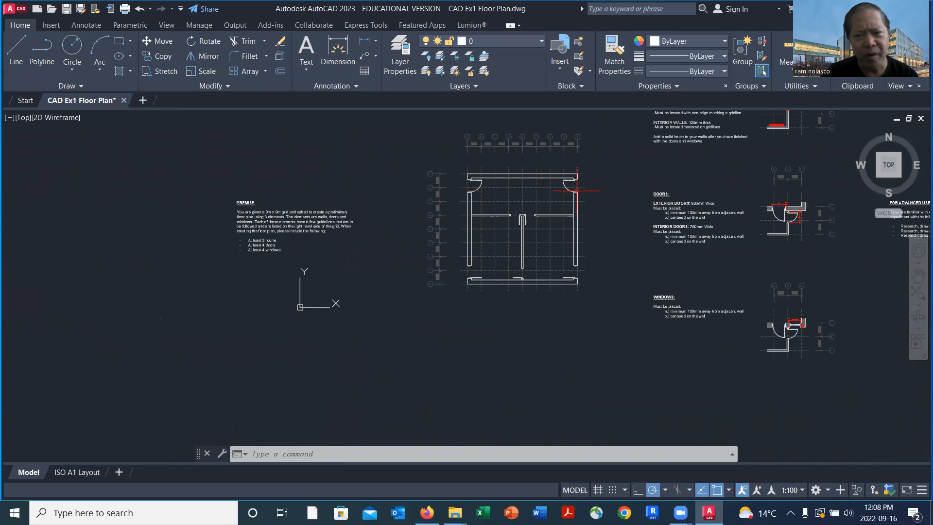
{"action": "scroll", "coordinate": [471, 273], "scroll_direction": "up", "scroll_amount": 10}
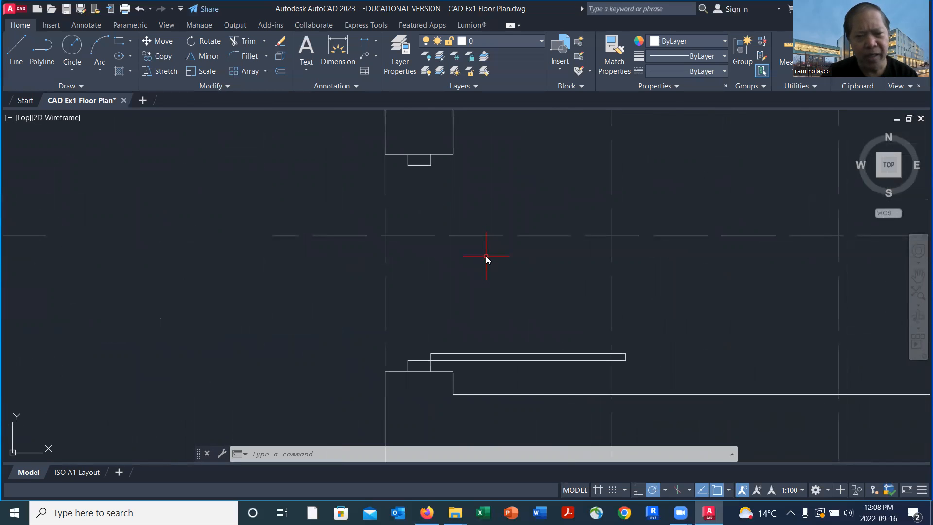
{"action": "type", "text": "a"}
{"action": "key", "text": "Return"}
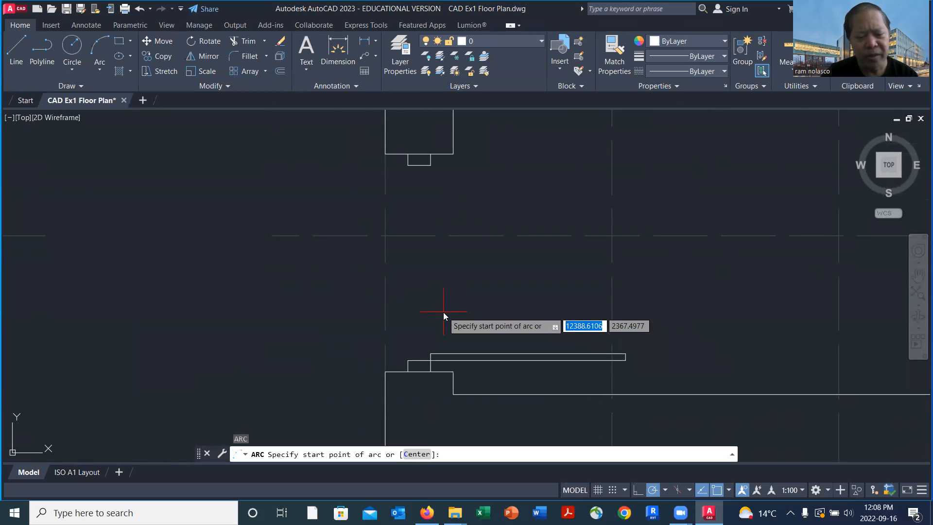
{"action": "type", "text": "c"}
{"action": "key", "text": "Return"}
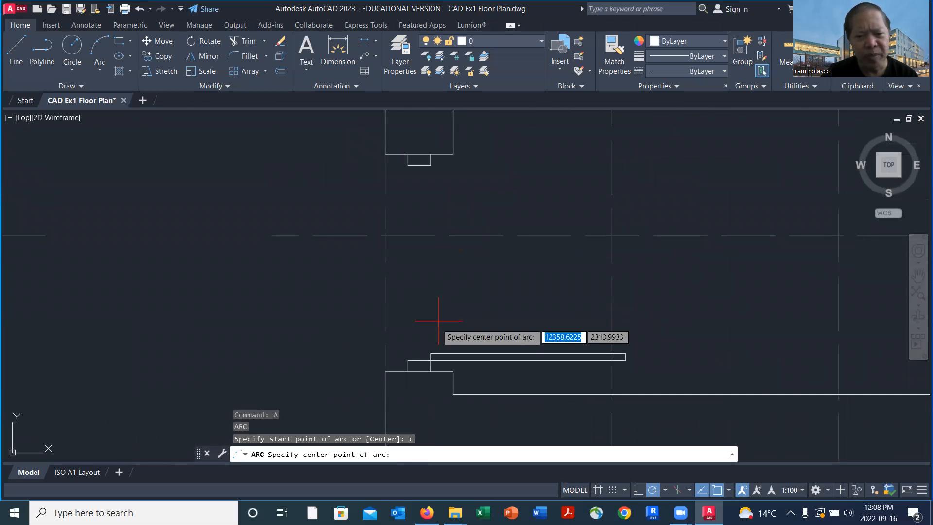
{"action": "left_click", "coordinate": [430, 360]}
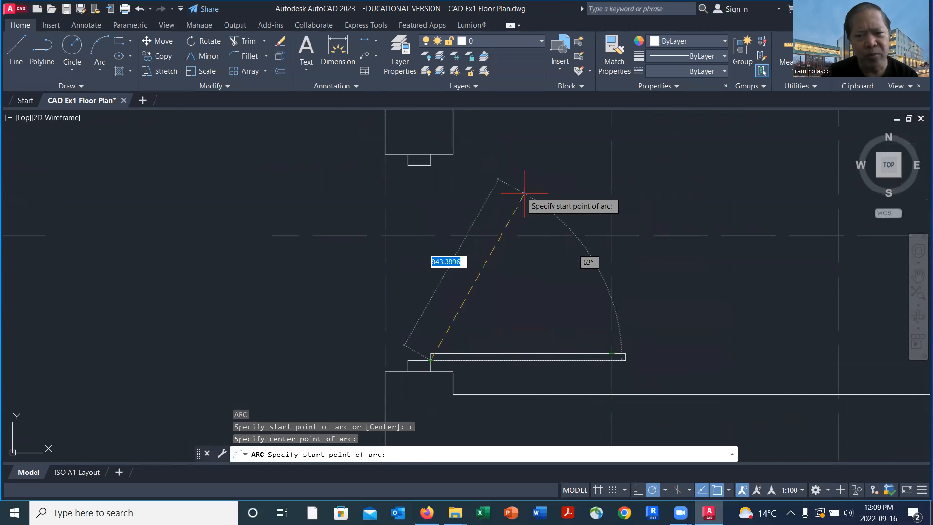
{"action": "left_click", "coordinate": [626, 360]}
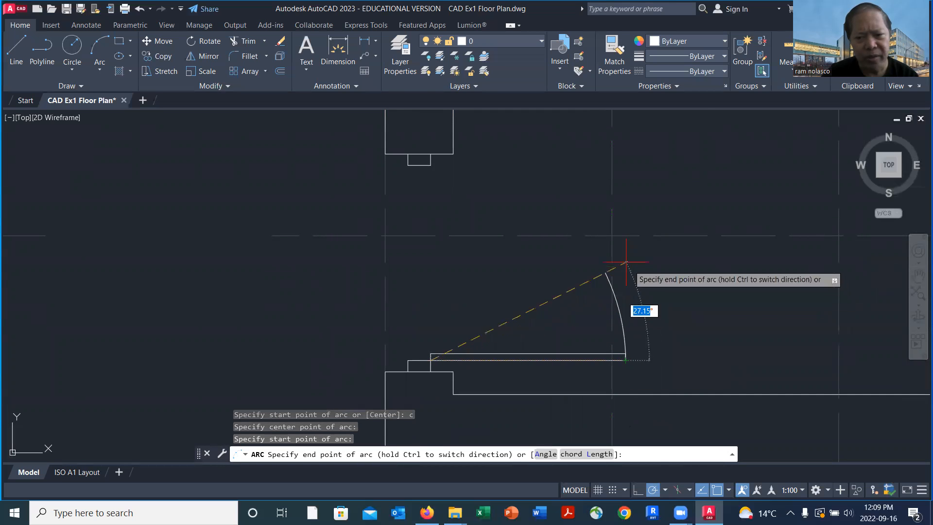
{"action": "left_click", "coordinate": [430, 165]}
Draw a center-based swing arc for the lower interior door, centered at the hinge corner, from the opposite frame to the leaf's free end.
{"action": "scroll", "coordinate": [484, 235], "scroll_direction": "down", "scroll_amount": 6}
{"action": "mouse_move", "coordinate": [649, 273]}
{"action": "middle_mouse_down"}
{"action": "mouse_move", "coordinate": [651, 260]}
{"action": "mouse_move", "coordinate": [434, 242]}
{"action": "middle_mouse_up"}
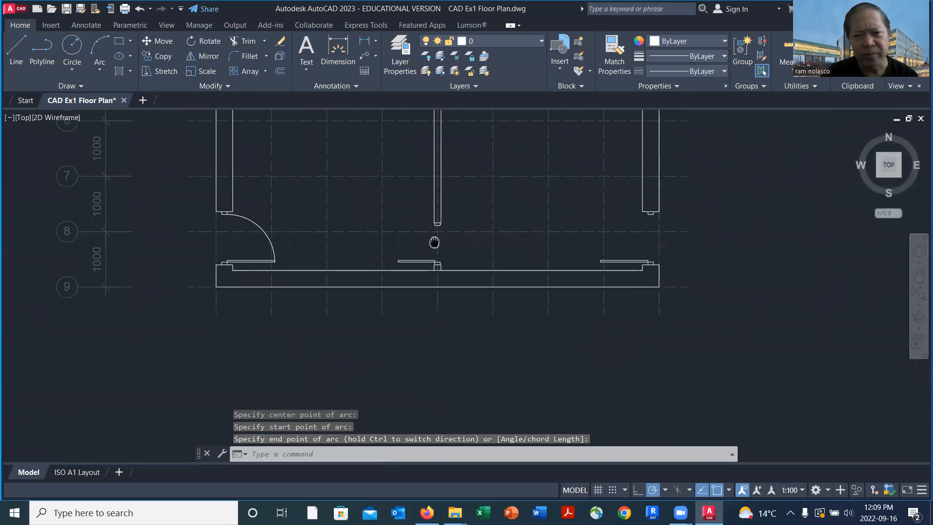
{"action": "scroll", "coordinate": [440, 252], "scroll_direction": "up", "scroll_amount": 5}
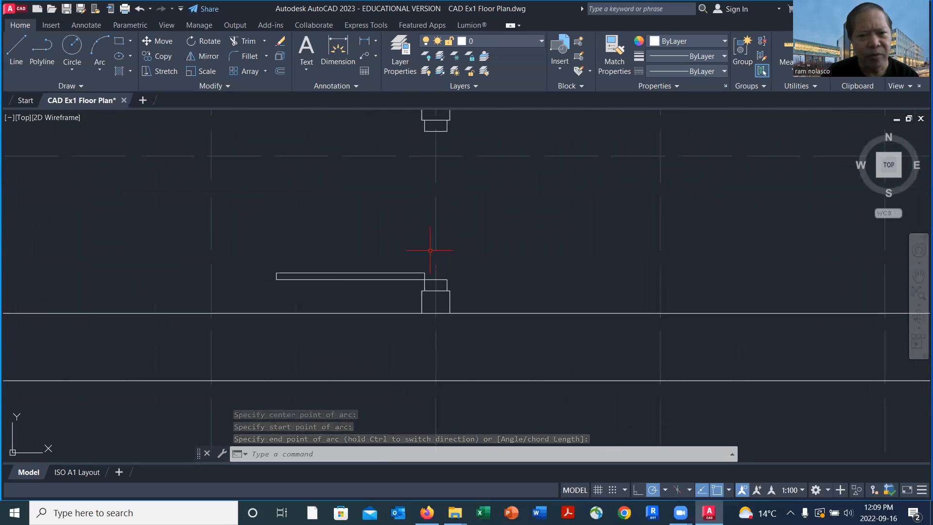
{"action": "scroll", "coordinate": [396, 219], "scroll_direction": "down", "scroll_amount": 2}
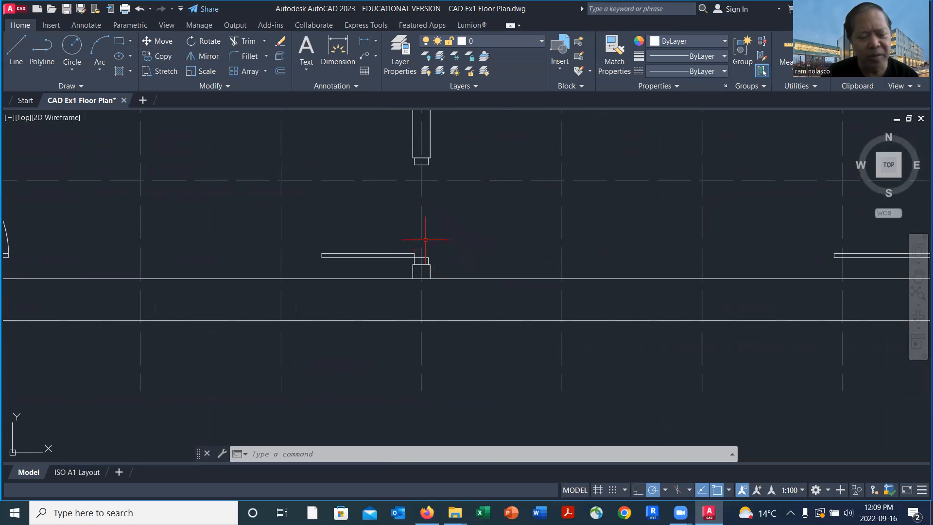
{"action": "scroll", "coordinate": [399, 201], "scroll_direction": "up", "scroll_amount": 3}
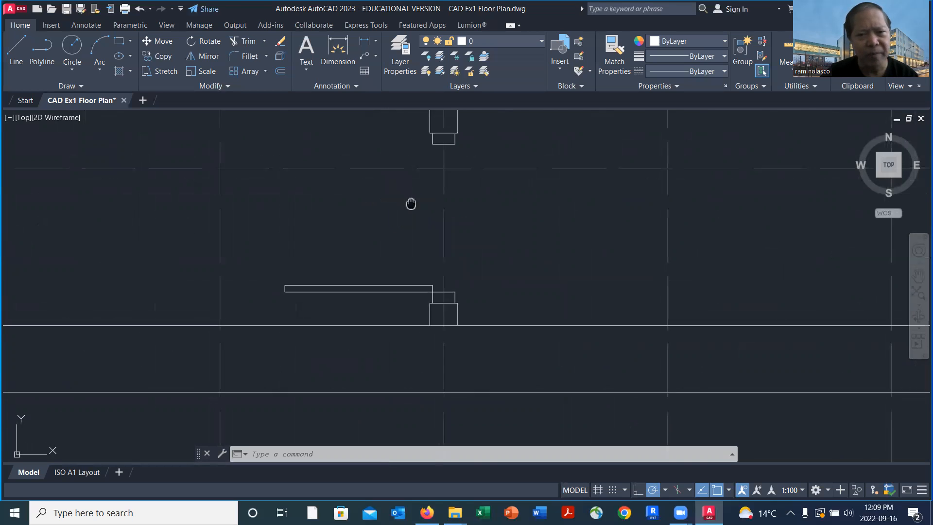
{"action": "type", "text": "rc"}
{"action": "key", "text": "Return"}
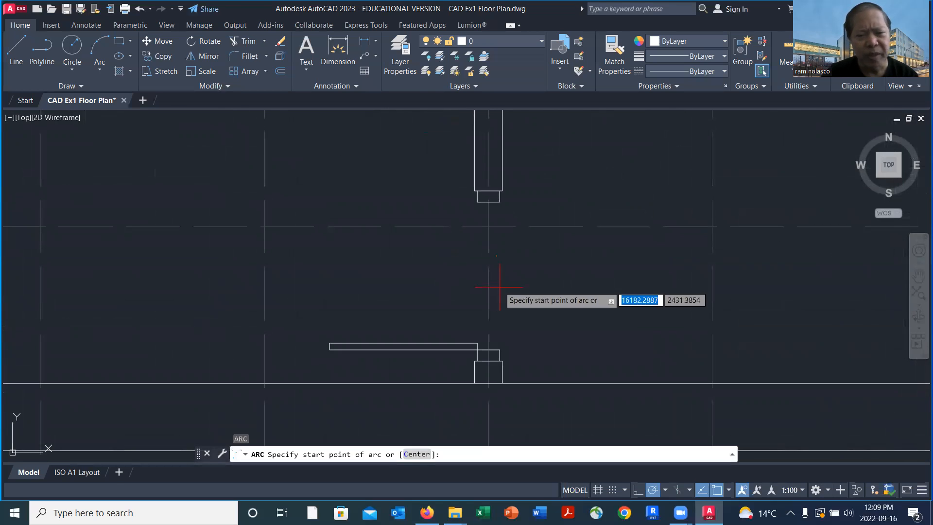
{"action": "type", "text": "c"}
{"action": "key", "text": "Return"}
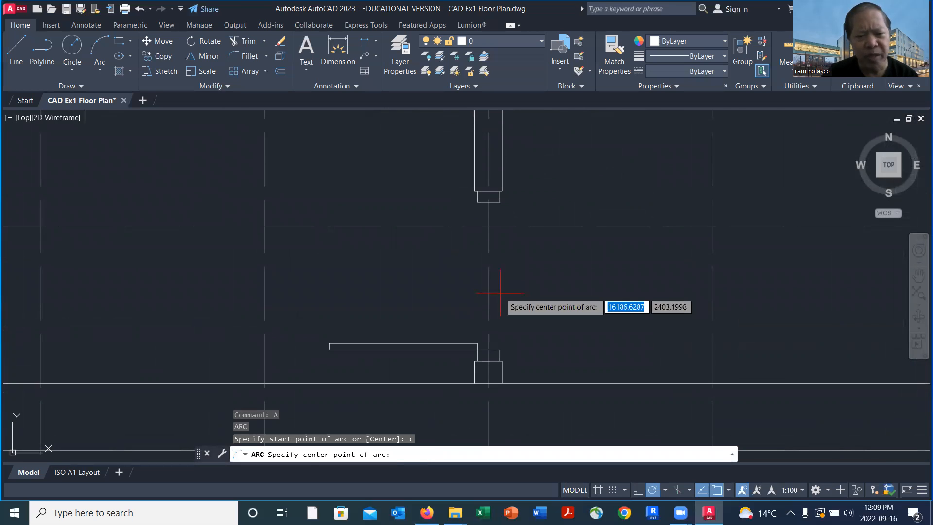
{"action": "scroll", "coordinate": [483, 355], "scroll_direction": "up", "scroll_amount": 8}
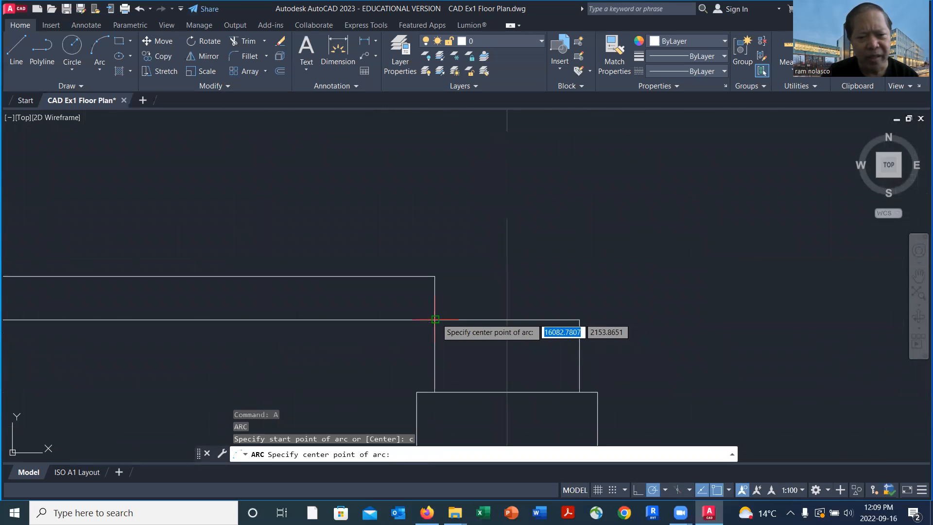
{"action": "left_click", "coordinate": [477, 350]}
{"action": "scroll", "coordinate": [468, 278], "scroll_direction": "down", "scroll_amount": 5}
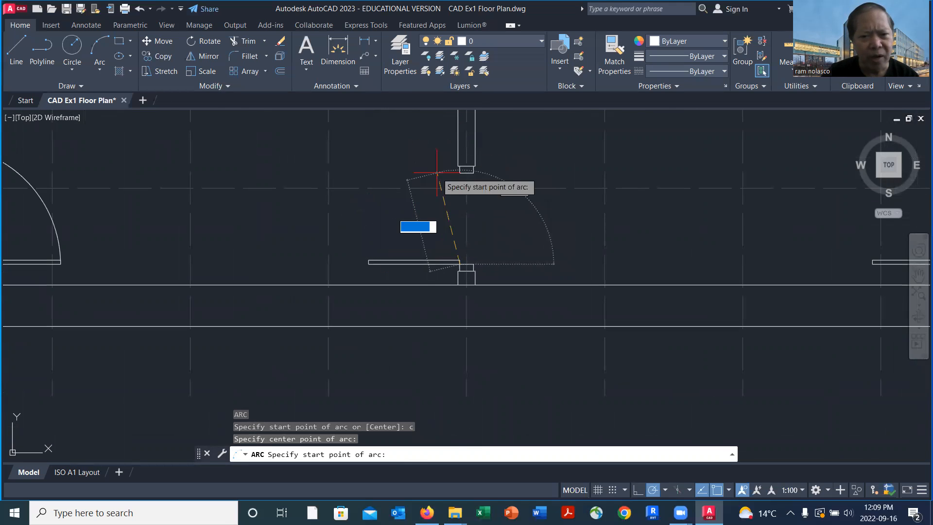
{"action": "scroll", "coordinate": [457, 187], "scroll_direction": "up", "scroll_amount": 4}
{"action": "left_click", "coordinate": [458, 188]}
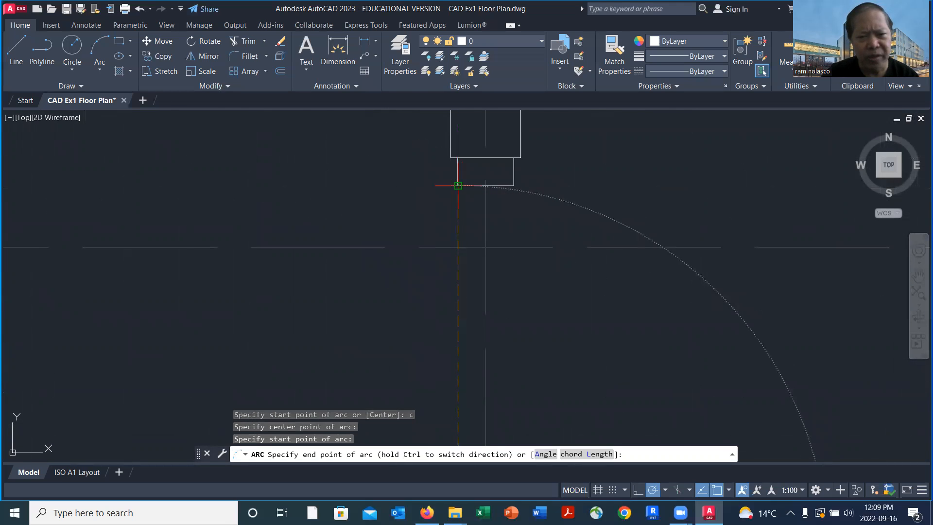
{"action": "scroll", "coordinate": [425, 222], "scroll_direction": "down", "scroll_amount": 3}
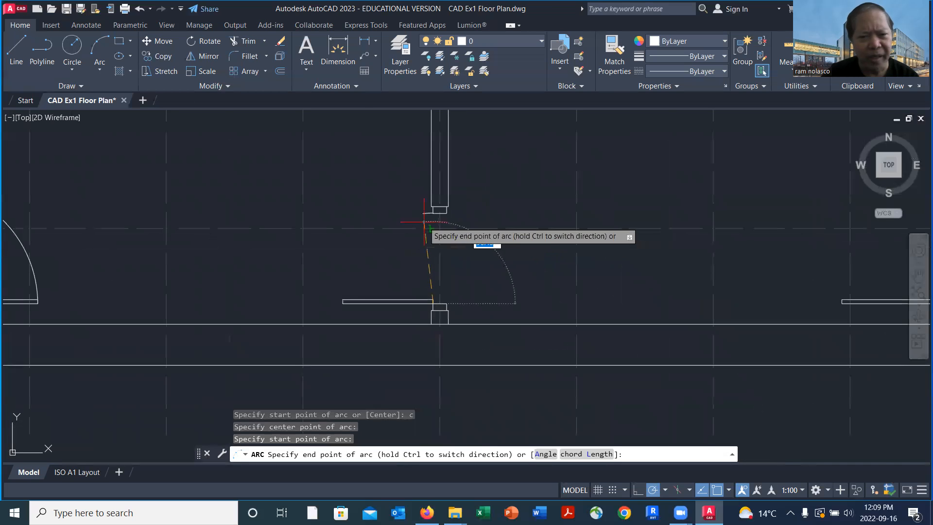
{"action": "scroll", "coordinate": [359, 284], "scroll_direction": "up", "scroll_amount": 2}
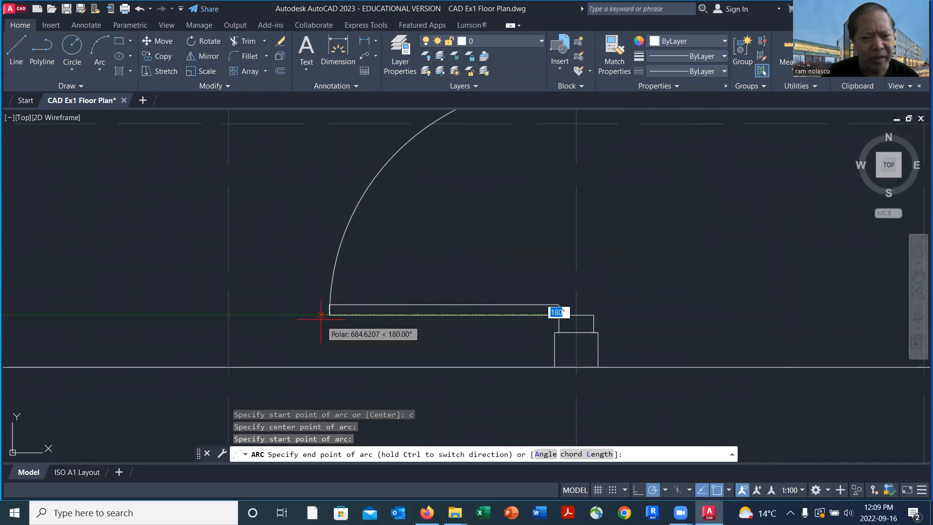
{"action": "left_click", "coordinate": [332, 318]}
{"action": "scroll", "coordinate": [495, 316], "scroll_direction": "down", "scroll_amount": 5}
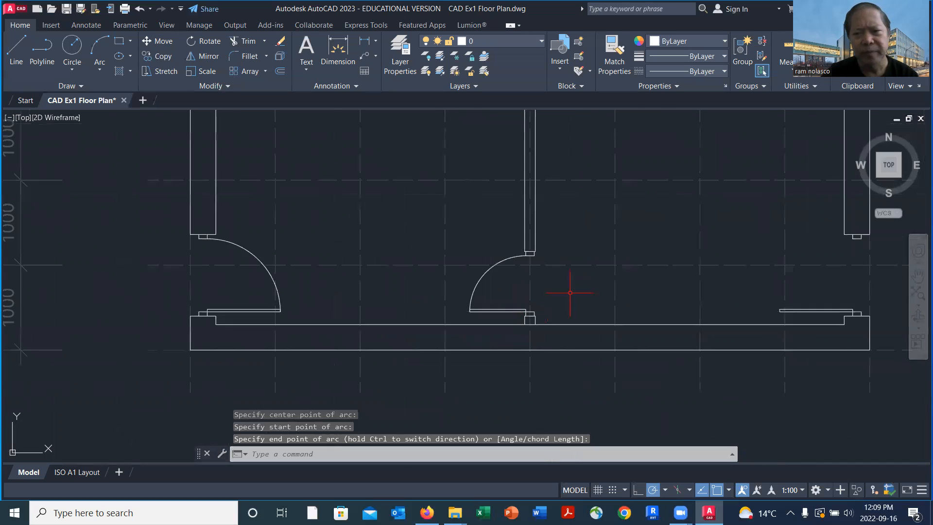
{"action": "middle_click_drag", "start_coordinate": [683, 266], "coordinate": [478, 244]}
{"action": "scroll", "coordinate": [546, 249], "scroll_direction": "up", "scroll_amount": 3}
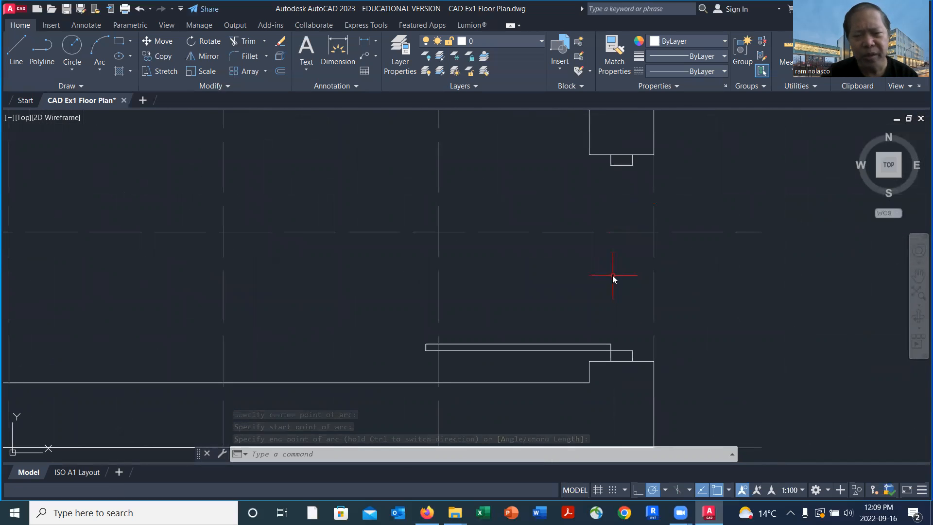
{"action": "type", "text": "A"}
{"action": "key", "text": "Return"}
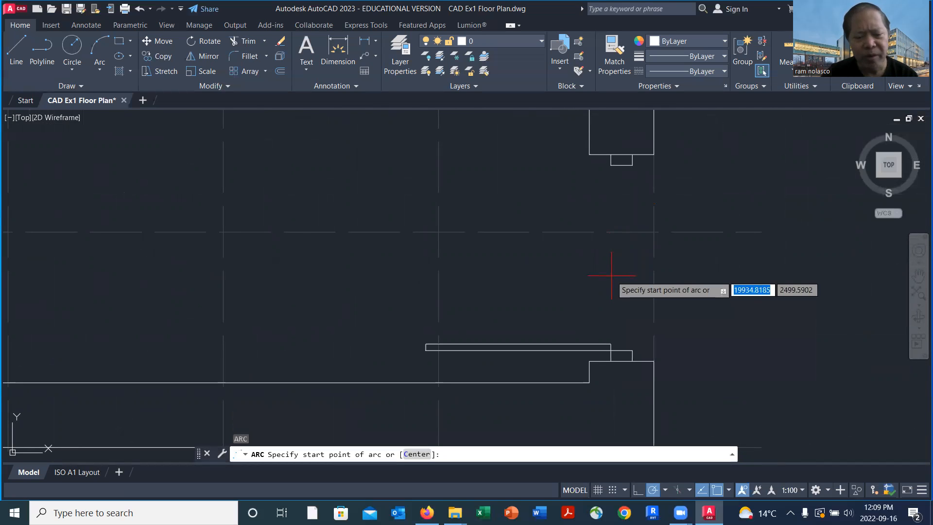
{"action": "type", "text": "c"}
{"action": "key", "text": "Return"}
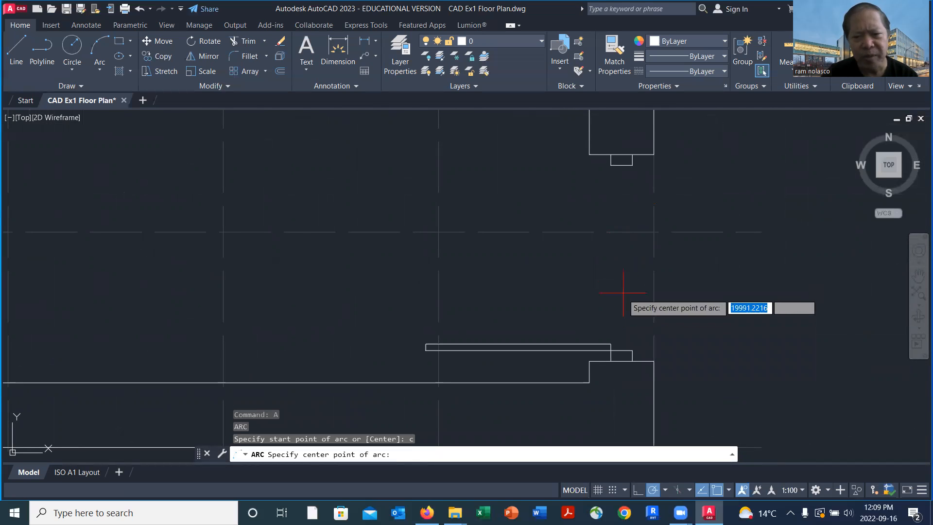
{"action": "left_click", "coordinate": [610, 349]}
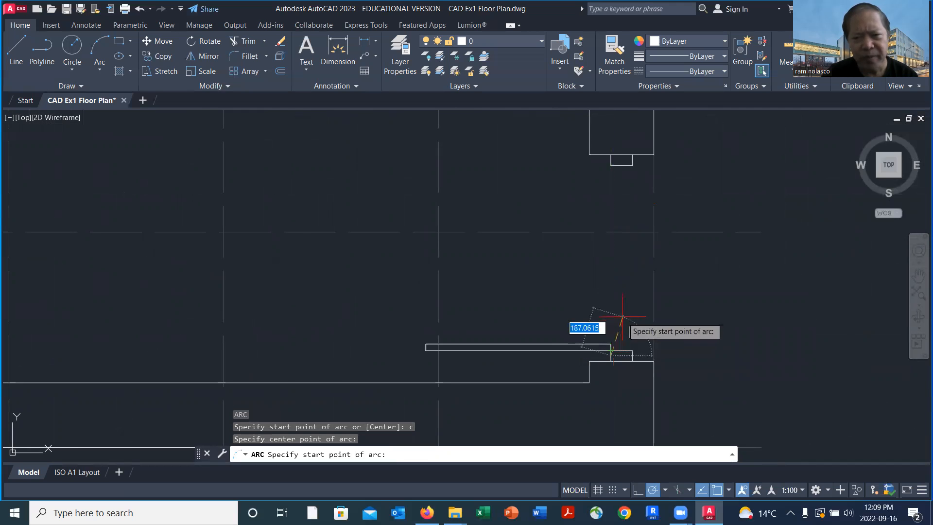
{"action": "left_click", "coordinate": [611, 165]}
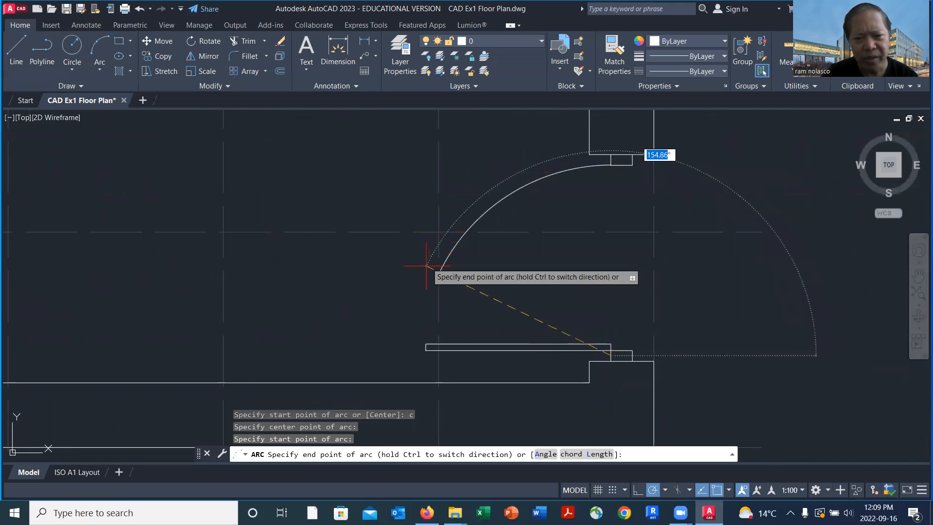
{"action": "scroll", "coordinate": [423, 343], "scroll_direction": "up", "scroll_amount": 6}
{"action": "scroll", "coordinate": [423, 346], "scroll_direction": "down", "scroll_amount": 3}
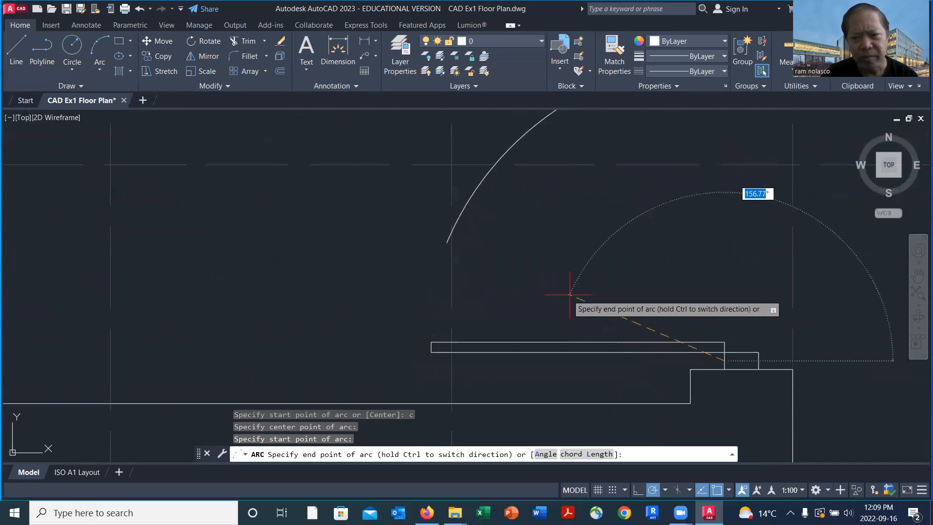
{"action": "scroll", "coordinate": [729, 362], "scroll_direction": "up", "scroll_amount": 5}
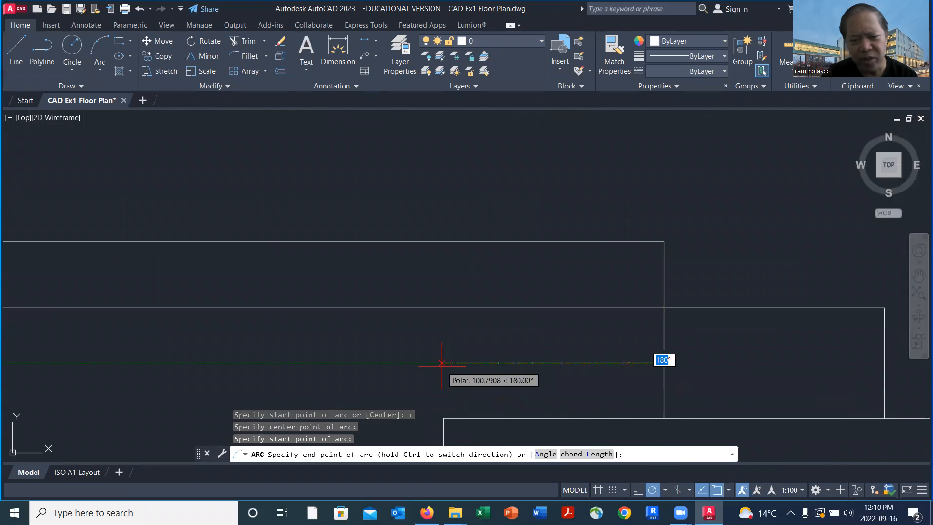
{"action": "key", "text": "Escape"}
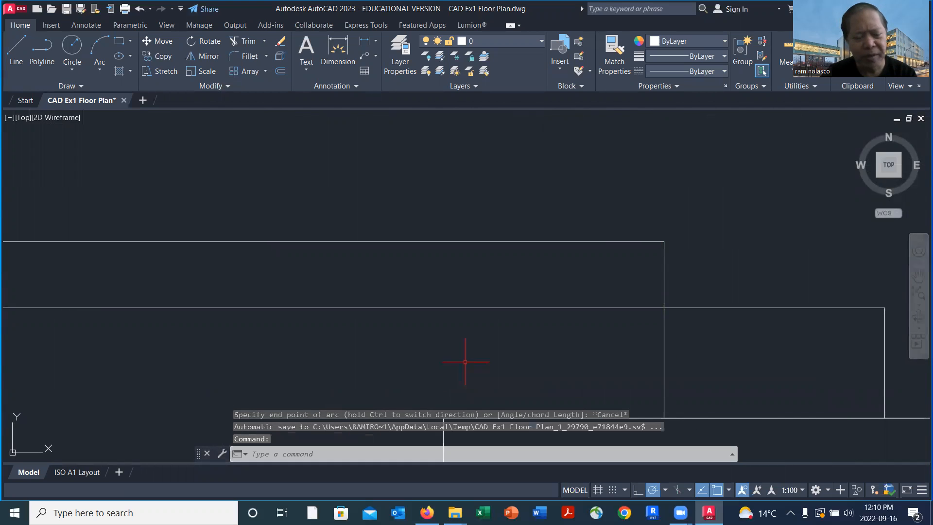
Draw a center-based swing arc for the plan's lower-right exterior door, centered at the hinge corner, from the upper frame to the leaf's free end.
{"action": "type", "text": "a"}
{"action": "key", "text": "Return"}
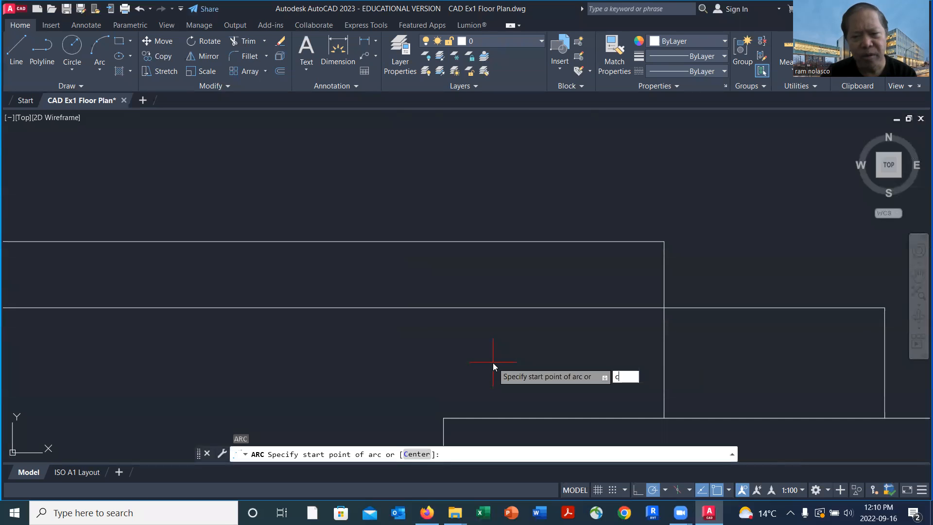
{"action": "key", "text": "Return"}
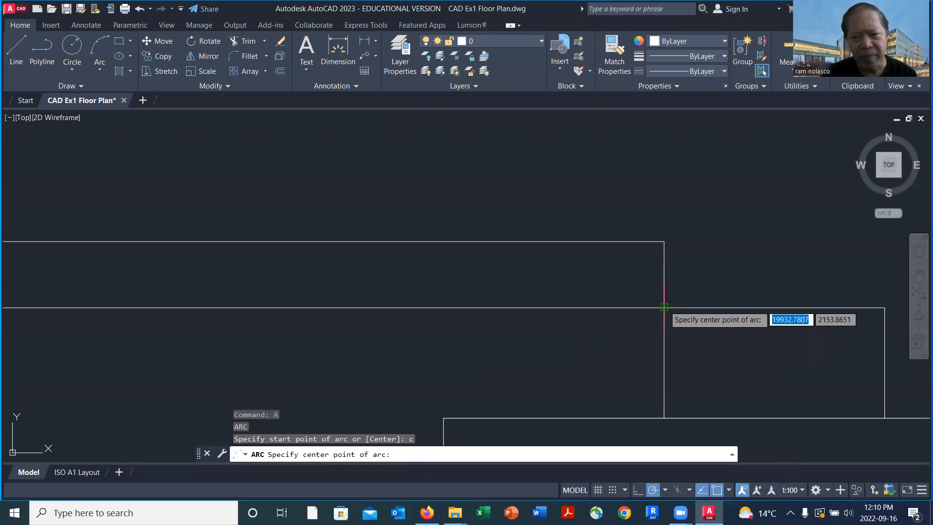
{"action": "left_click", "coordinate": [664, 307]}
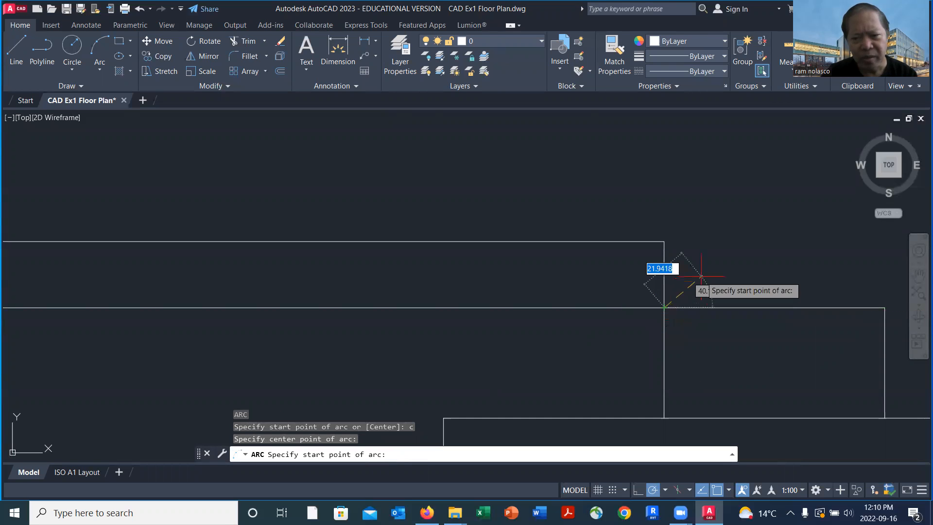
{"action": "scroll", "coordinate": [705, 265], "scroll_direction": "down", "scroll_amount": 5}
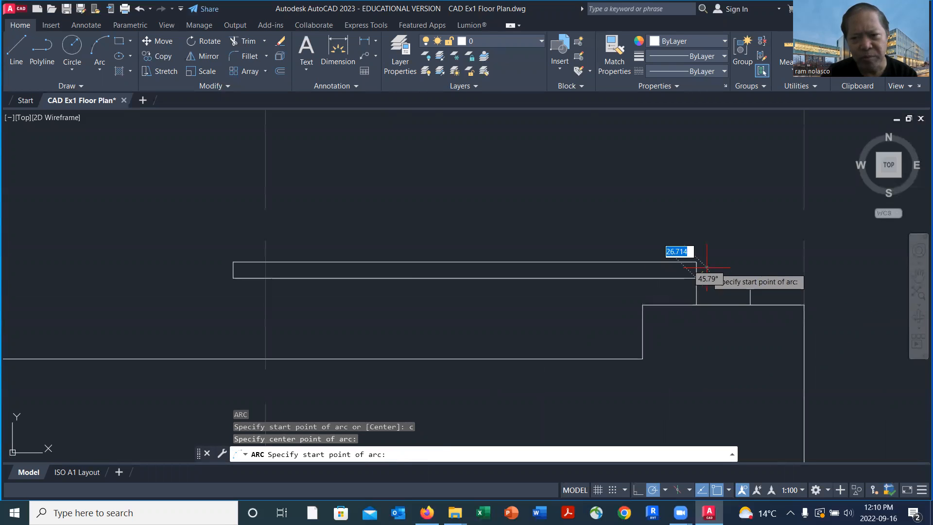
{"action": "middle_click_drag", "start_coordinate": [719, 228], "coordinate": [680, 291]}
{"action": "scroll", "coordinate": [685, 195], "scroll_direction": "up", "scroll_amount": 5}
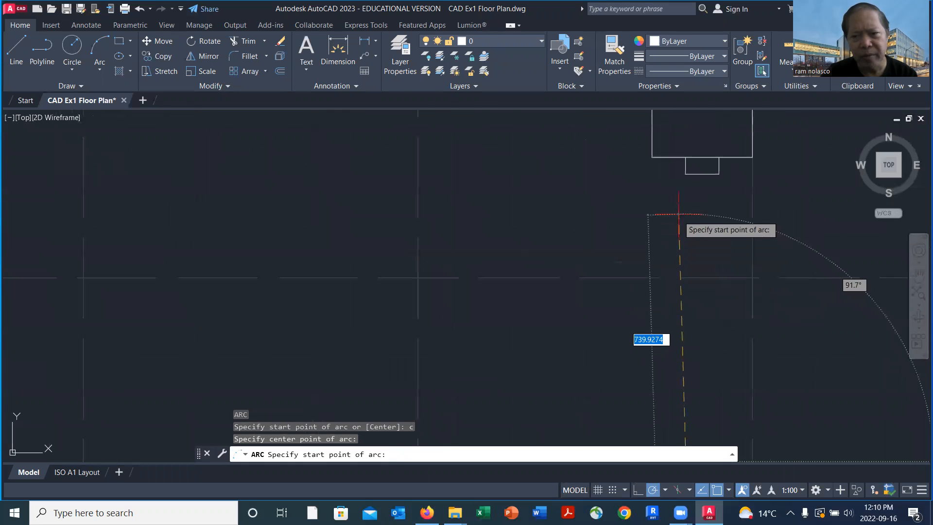
{"action": "left_click", "coordinate": [690, 173]}
{"action": "scroll", "coordinate": [537, 252], "scroll_direction": "down", "scroll_amount": 3}
{"action": "scroll", "coordinate": [452, 367], "scroll_direction": "up", "scroll_amount": 2}
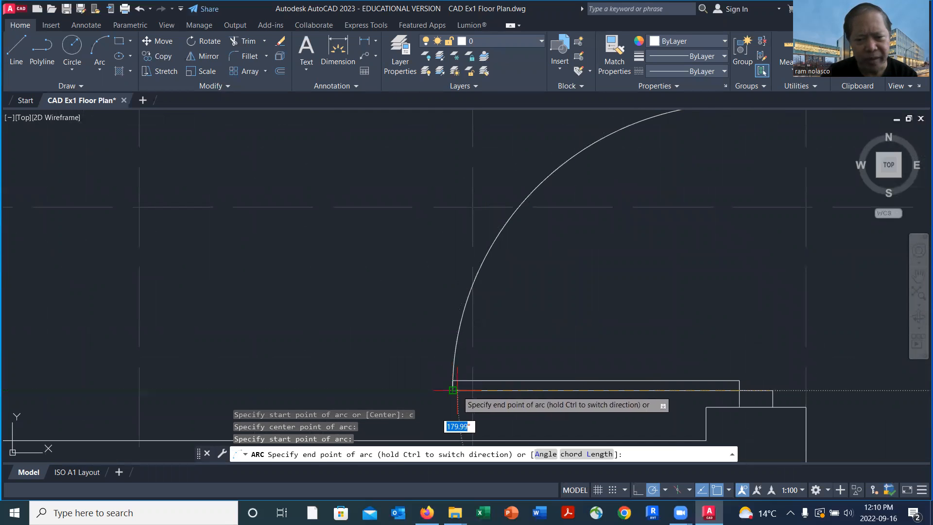
{"action": "left_click", "coordinate": [453, 388]}
{"action": "scroll", "coordinate": [529, 316], "scroll_direction": "down", "scroll_amount": 5}
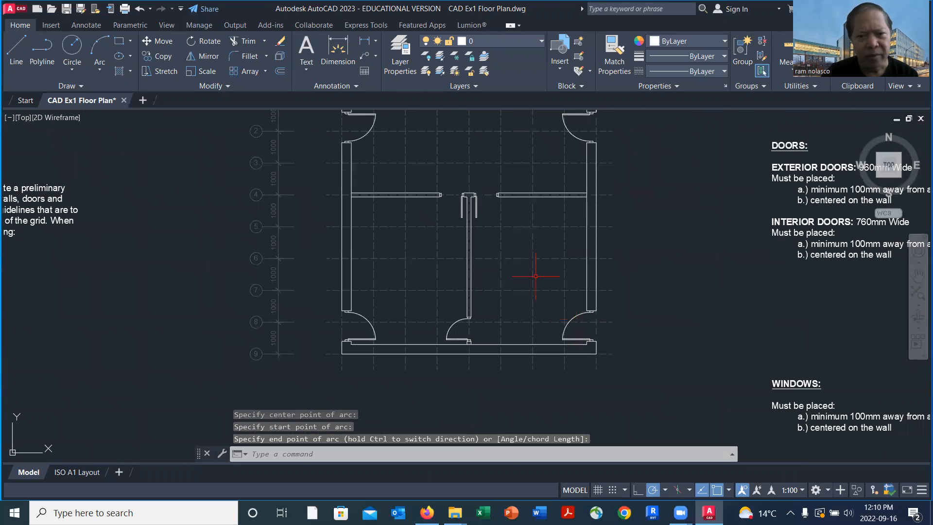
Draw a center-based swing arc for the interior door left of the central wall junction, centered at the hinge corner, from the opposite frame to the leaf's free end.
{"action": "middle_click_drag", "start_coordinate": [491, 225], "coordinate": [580, 286]}
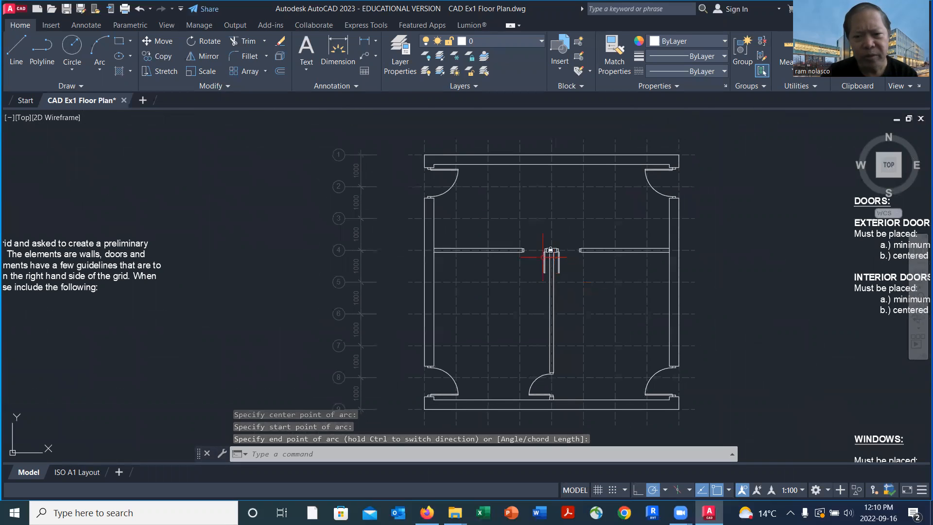
{"action": "scroll", "coordinate": [543, 257], "scroll_direction": "up", "scroll_amount": 5}
{"action": "type", "text": "a"}
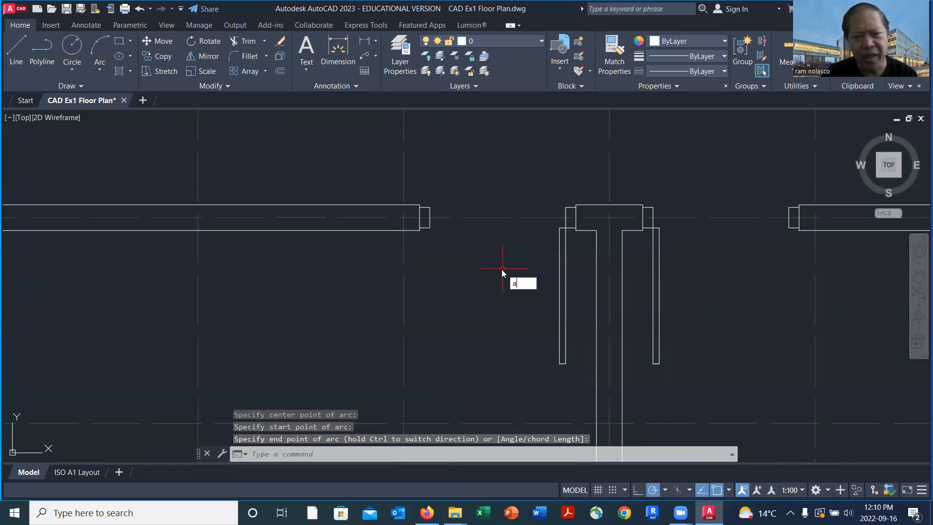
{"action": "key", "text": "Return"}
{"action": "type", "text": "c"}
{"action": "key", "text": "Return"}
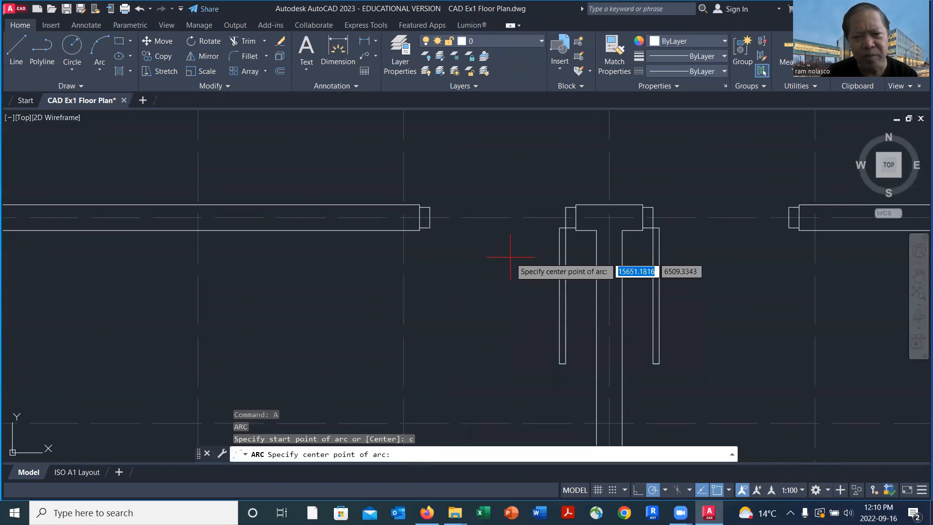
{"action": "scroll", "coordinate": [562, 213], "scroll_direction": "up", "scroll_amount": 3}
{"action": "scroll", "coordinate": [561, 222], "scroll_direction": "up", "scroll_amount": 5}
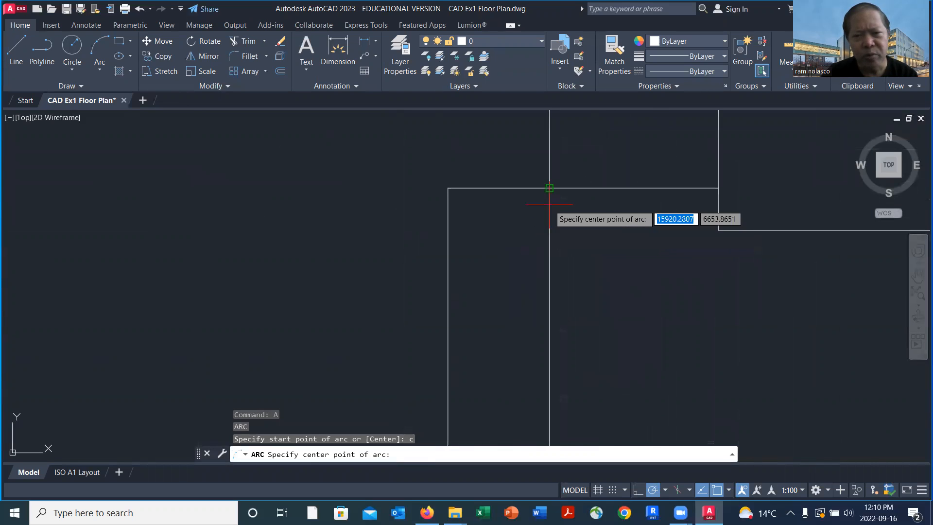
{"action": "left_click", "coordinate": [549, 188]}
{"action": "scroll", "coordinate": [552, 250], "scroll_direction": "down", "scroll_amount": 5}
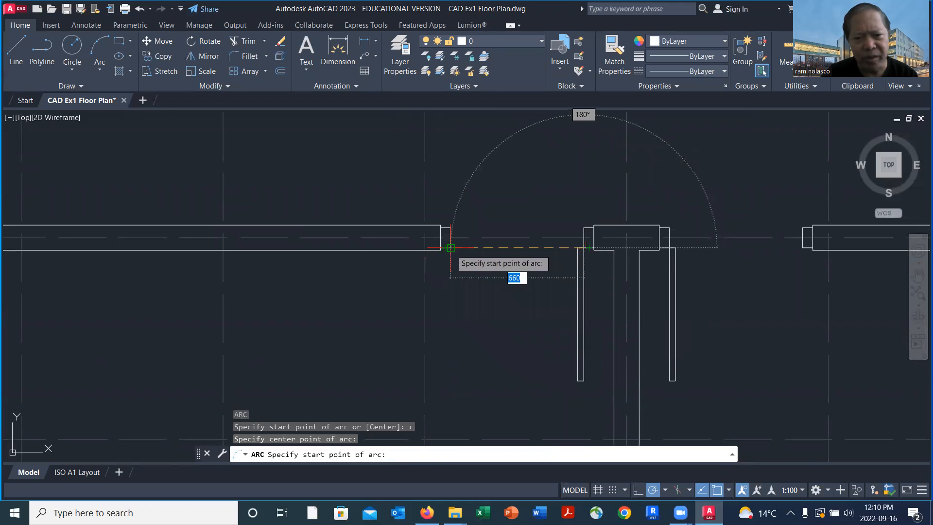
{"action": "left_click", "coordinate": [451, 248]}
{"action": "scroll", "coordinate": [574, 379], "scroll_direction": "up", "scroll_amount": 3}
{"action": "left_click", "coordinate": [673, 320]}
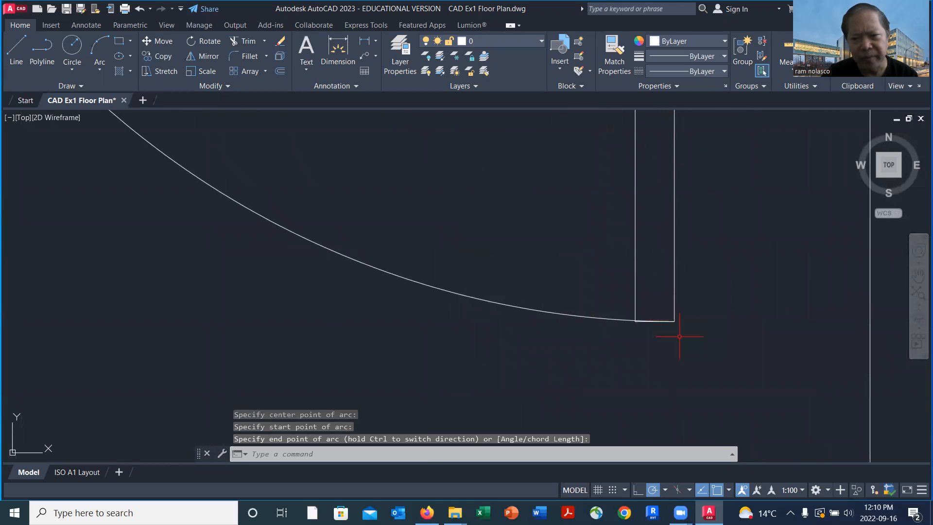
Draw a center-based swing arc for the interior door right of the central wall junction, centered at the hinge corner, from the leaf's free end to the opposite frame.
{"action": "scroll", "coordinate": [682, 335], "scroll_direction": "down", "scroll_amount": 5}
{"action": "middle_click_drag", "start_coordinate": [788, 331], "coordinate": [510, 314]}
{"action": "scroll", "coordinate": [488, 255], "scroll_direction": "up", "scroll_amount": 2}
{"action": "key", "text": "Return"}
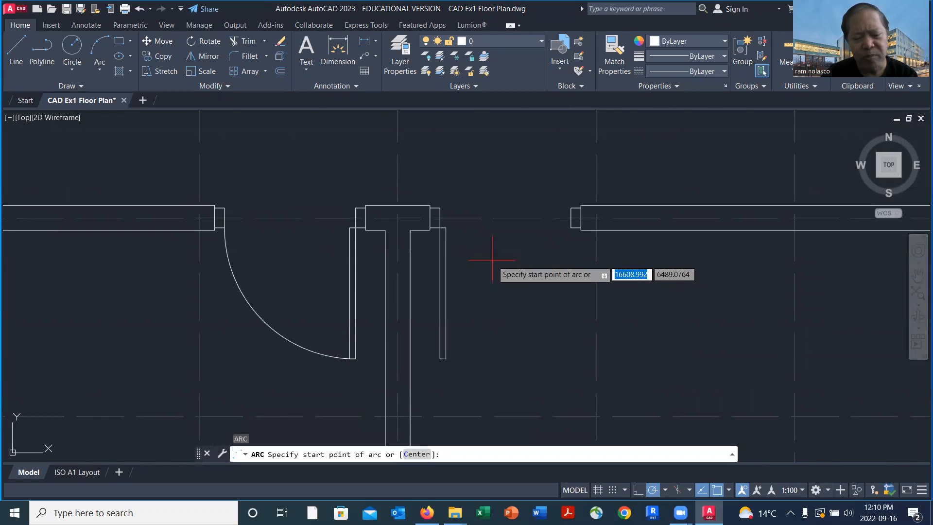
{"action": "type", "text": "c"}
{"action": "key", "text": "Return"}
{"action": "scroll", "coordinate": [442, 233], "scroll_direction": "up", "scroll_amount": 5}
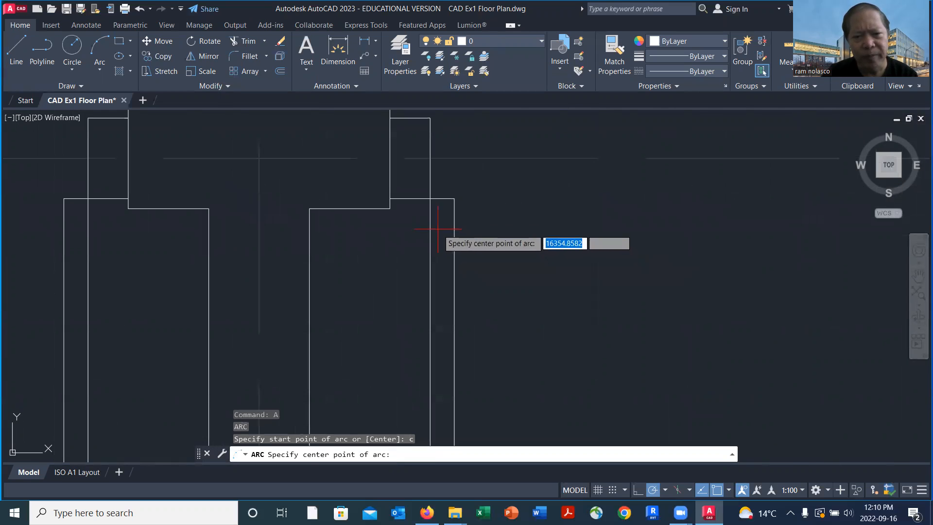
{"action": "left_click", "coordinate": [430, 199]}
{"action": "scroll", "coordinate": [578, 294], "scroll_direction": "down", "scroll_amount": 4}
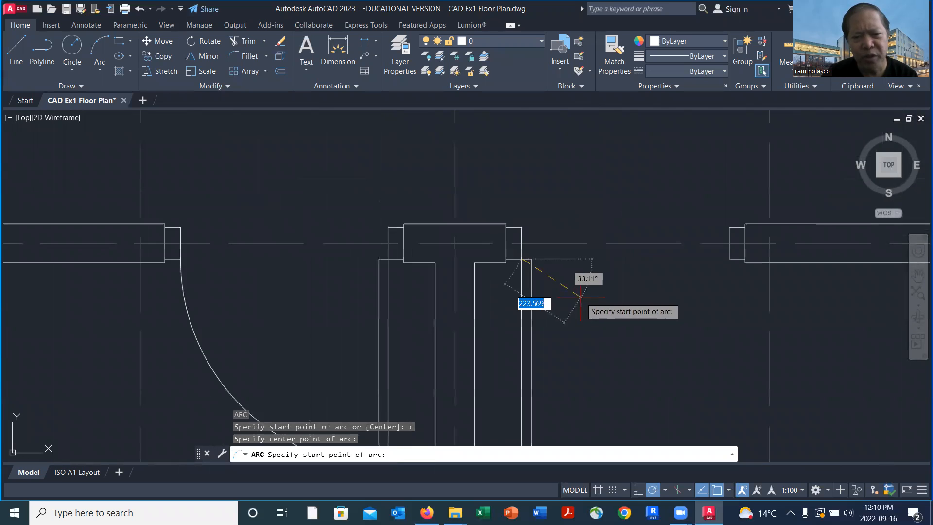
{"action": "scroll", "coordinate": [585, 296], "scroll_direction": "down", "scroll_amount": 2}
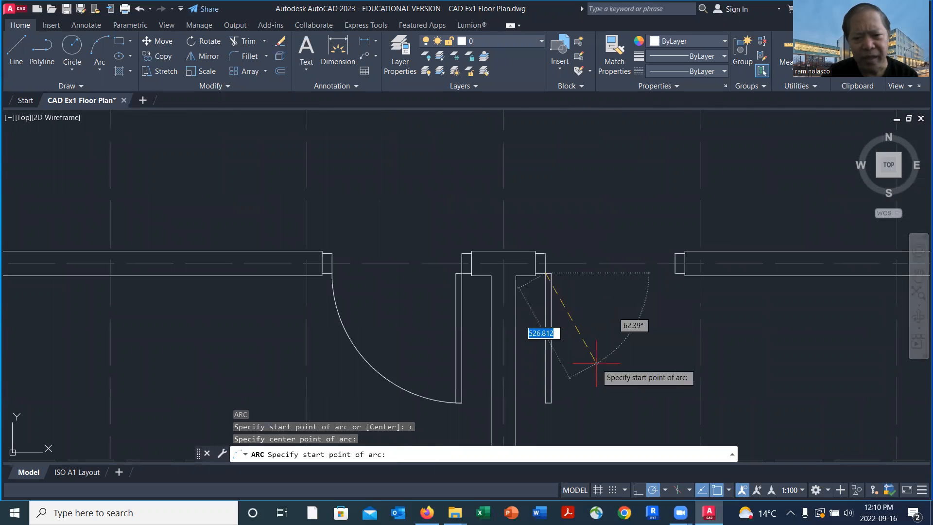
{"action": "left_click", "coordinate": [545, 402]}
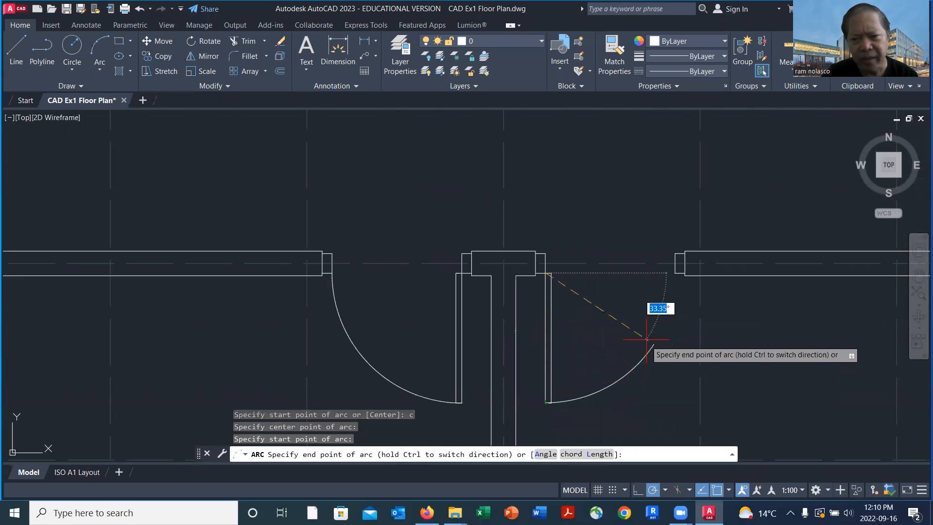
{"action": "left_click", "coordinate": [675, 274]}
{"action": "scroll", "coordinate": [667, 302], "scroll_direction": "down", "scroll_amount": 12}
{"action": "mouse_move", "coordinate": [665, 331]}
{"action": "middle_mouse_down"}
{"action": "mouse_move", "coordinate": [651, 333]}
{"action": "mouse_move", "coordinate": [514, 260]}
{"action": "mouse_move", "coordinate": [477, 260]}
{"action": "middle_mouse_up"}
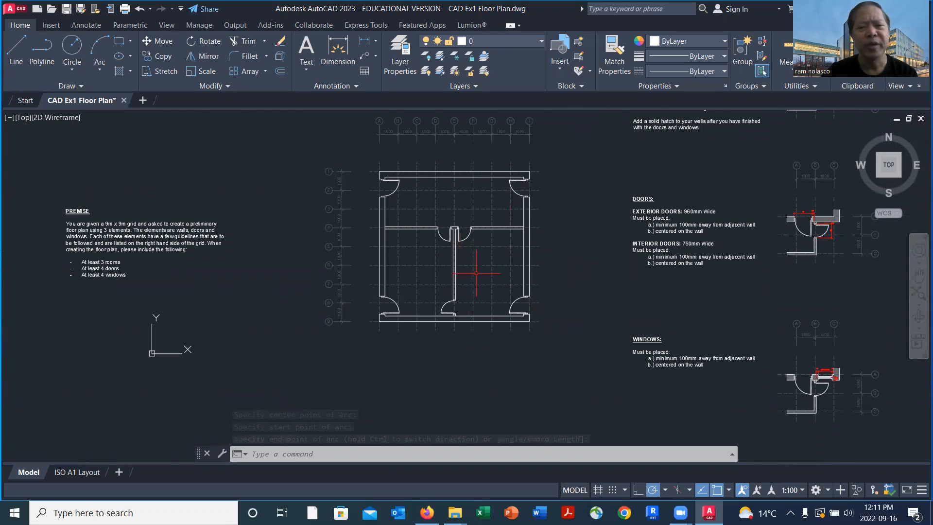
{"action": "scroll", "coordinate": [472, 208], "scroll_direction": "up", "scroll_amount": 2}
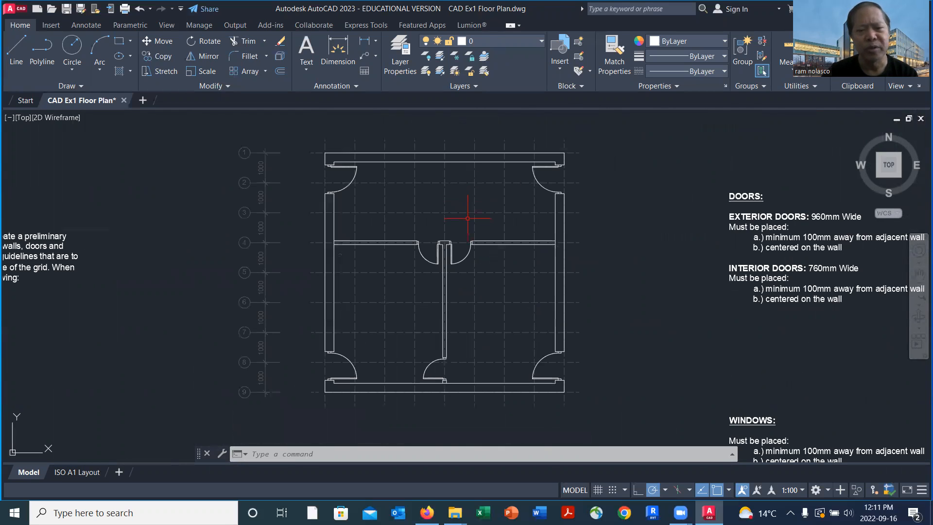